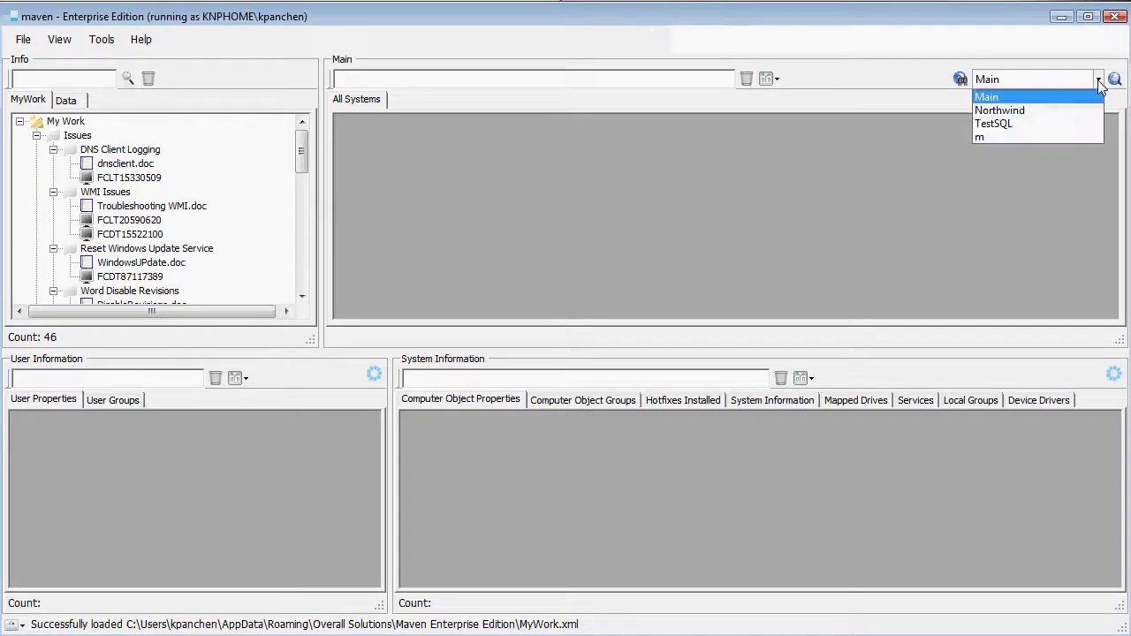
- Run the Main query to load the list of all systems
left_click(1100, 81)
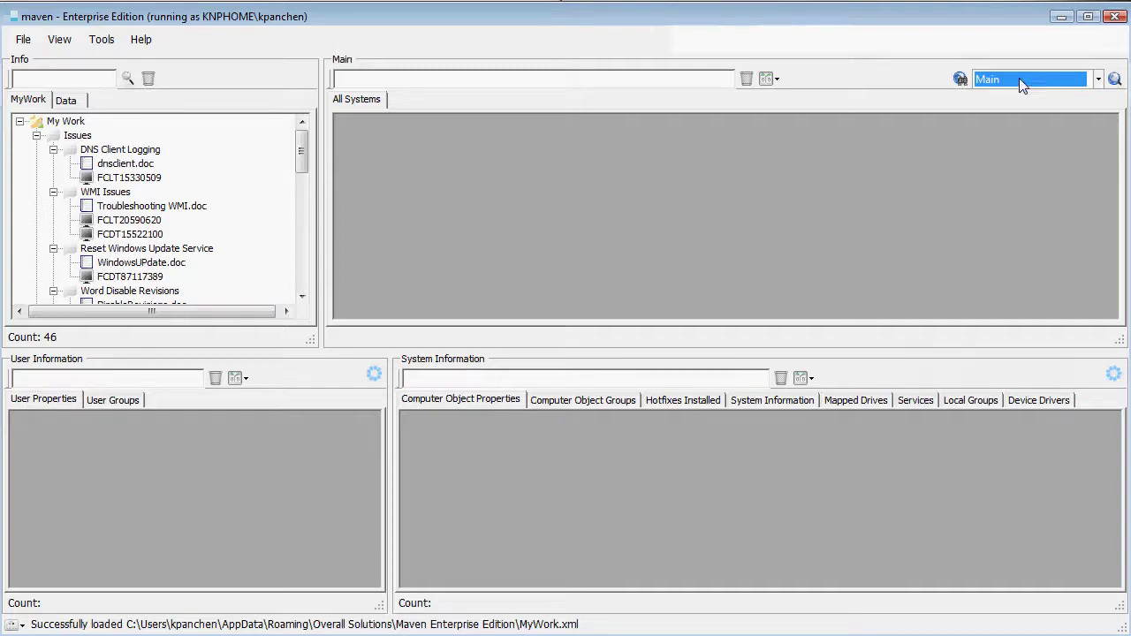
left_click(1114, 80)
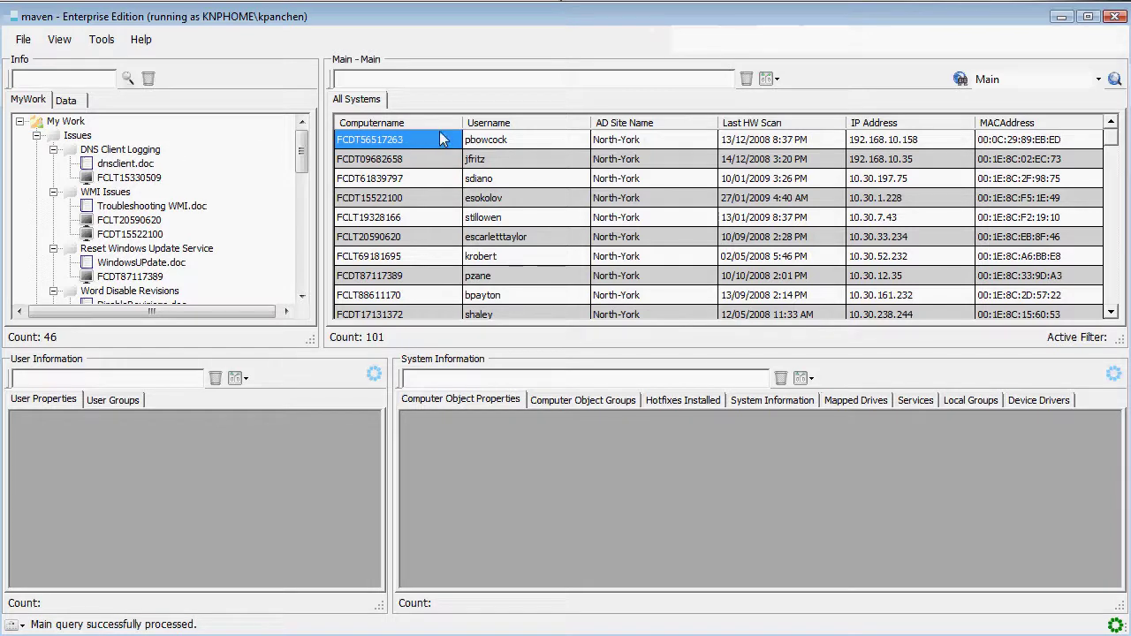
- Search the directory for a User object by the person's surname
left_click(961, 82)
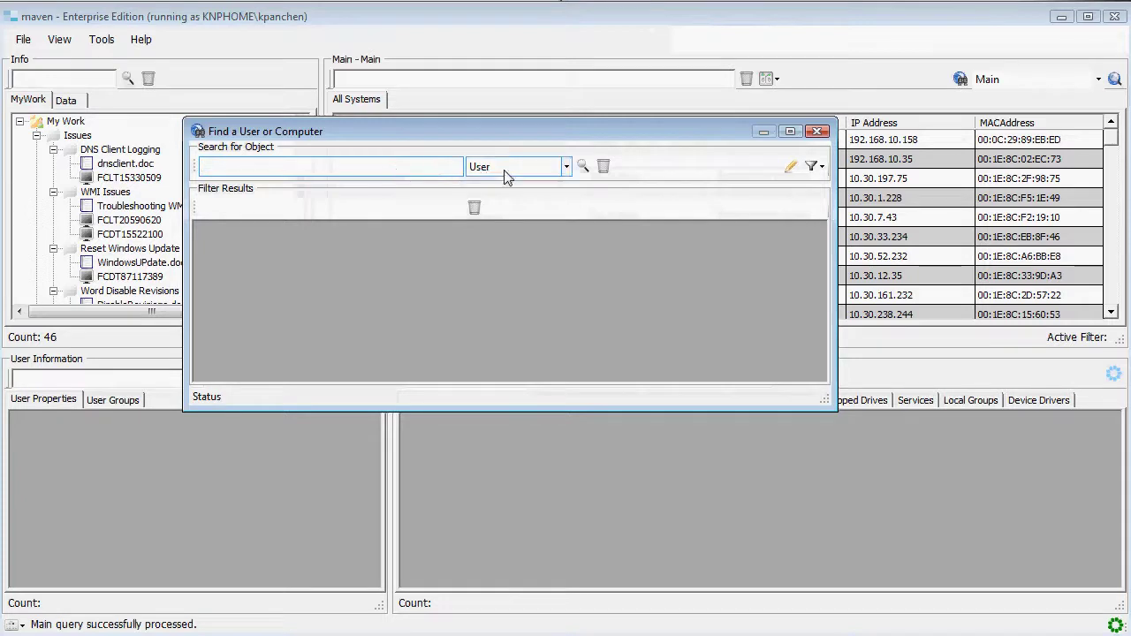
left_click(566, 167)
left_click(490, 196)
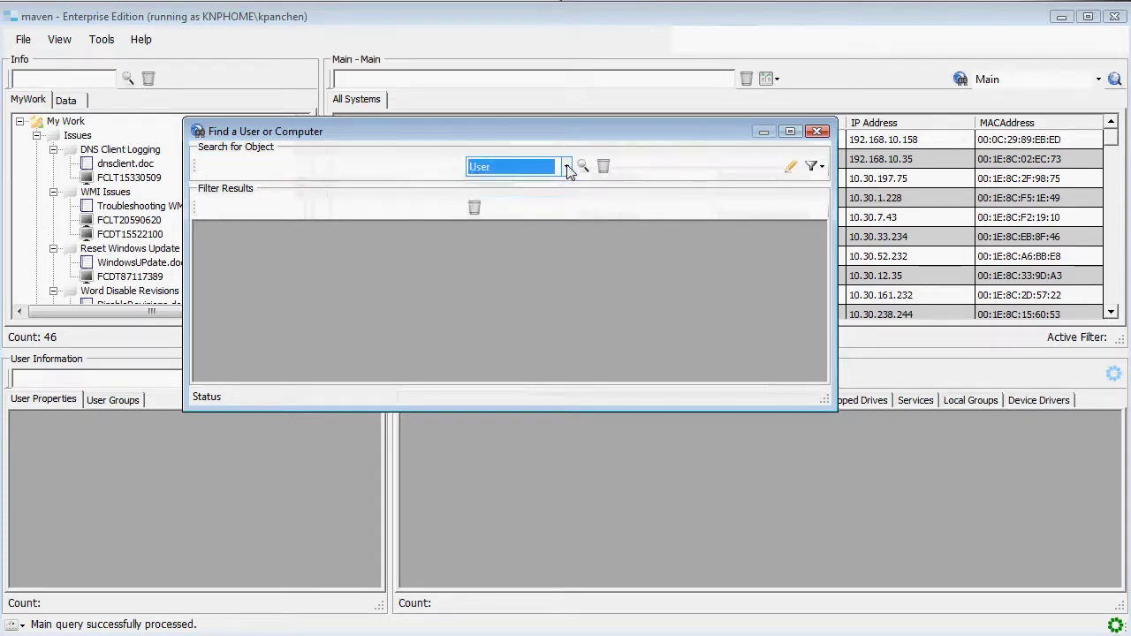
left_click(400, 175)
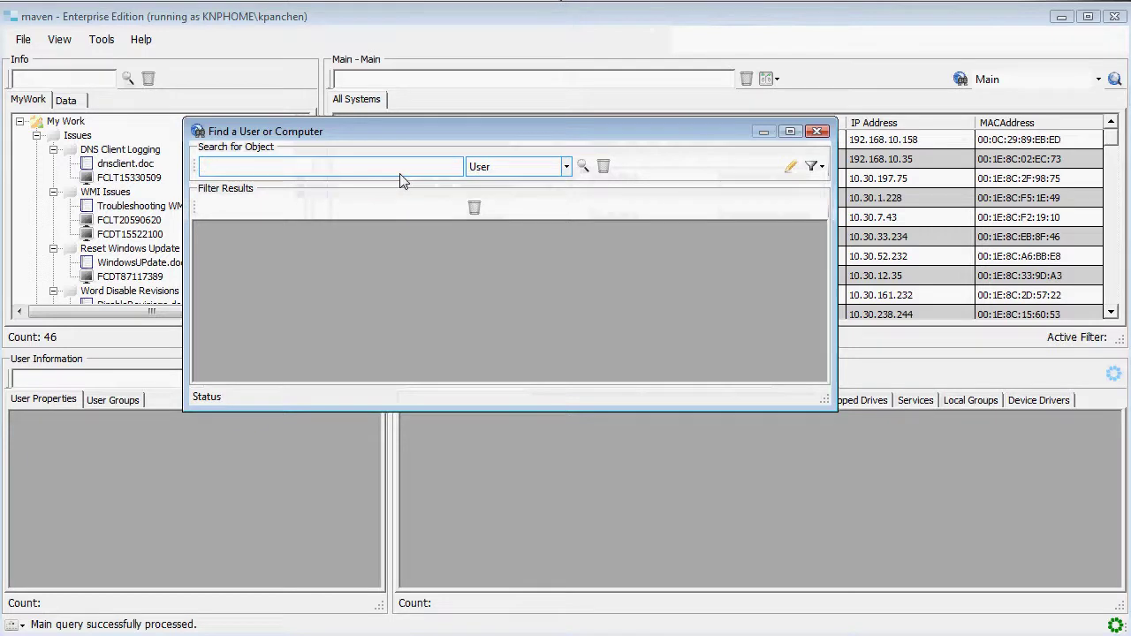
type("mason")
key("Return")
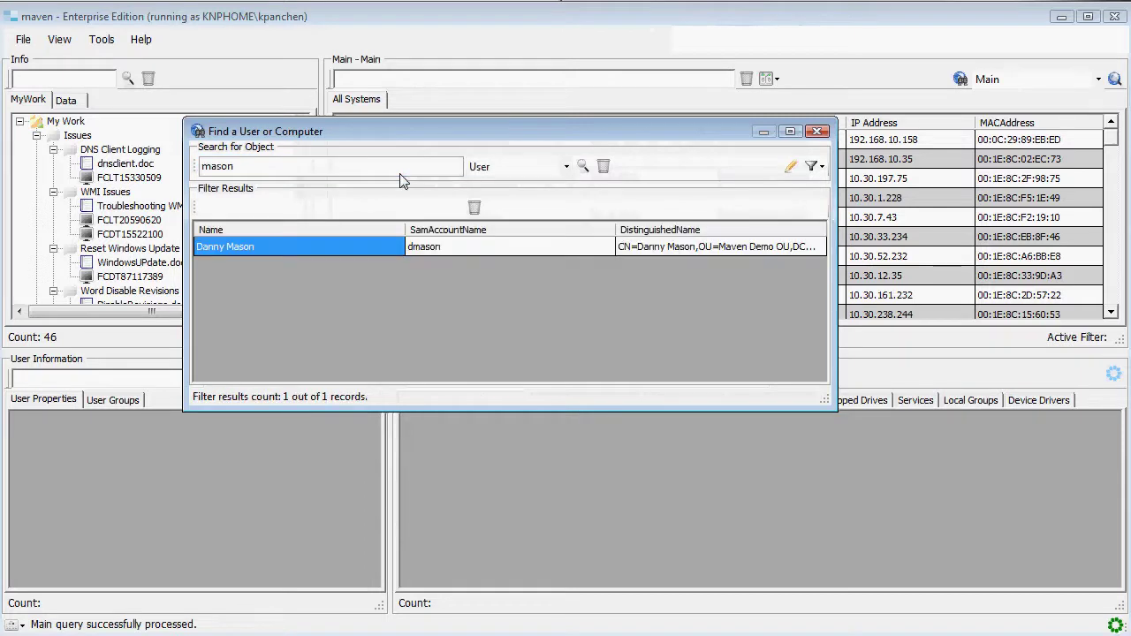
- Apply the found user's SamAccountName as the filter on the systems list
right_click(500, 246)
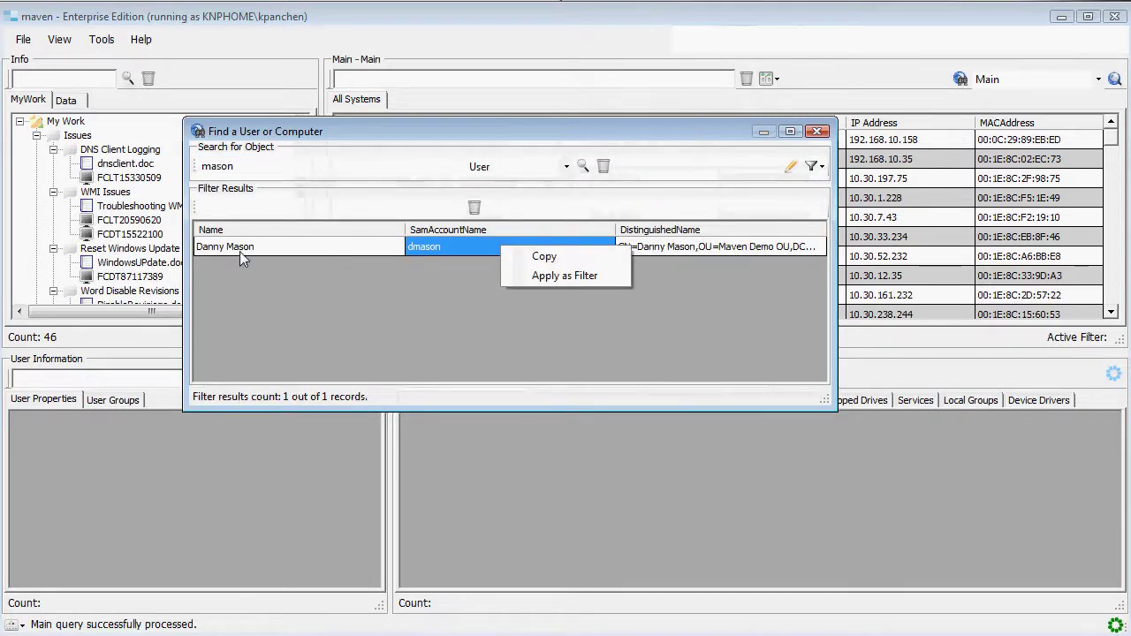
left_click(239, 251)
right_click(510, 247)
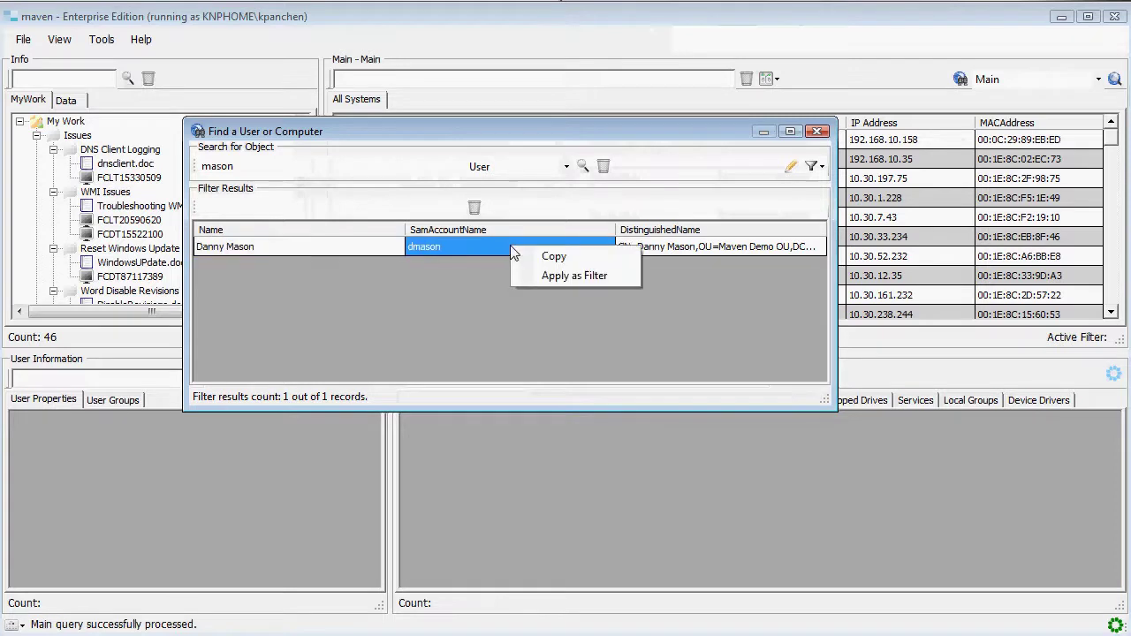
left_click(557, 282)
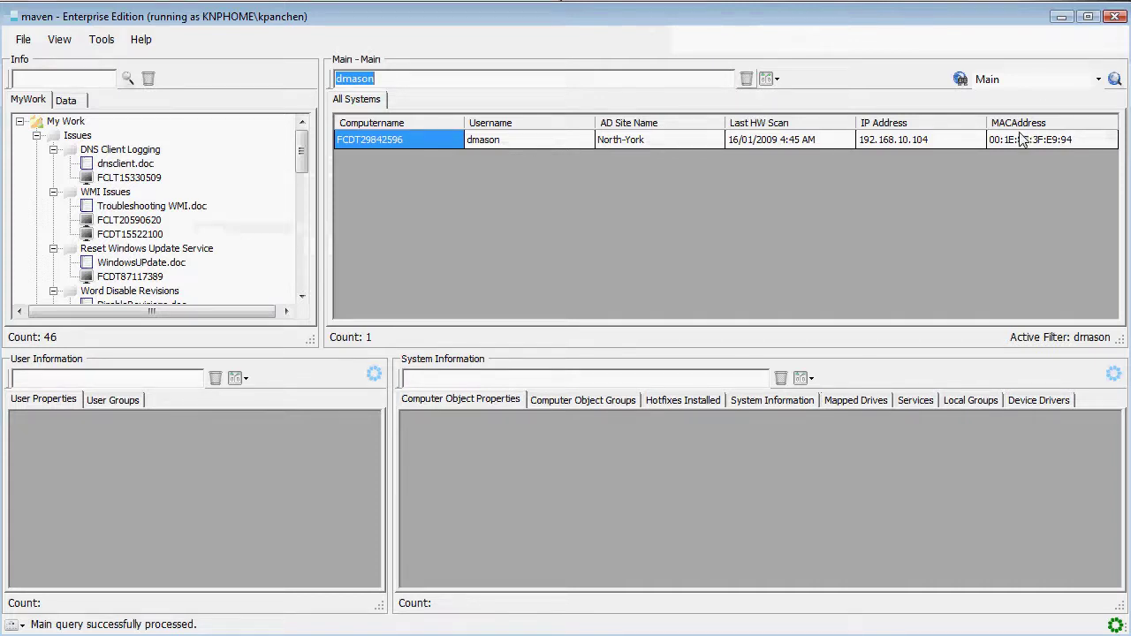
- Replace the systems list filter with part of the user's surname, and empty the filter again
left_click(747, 79)
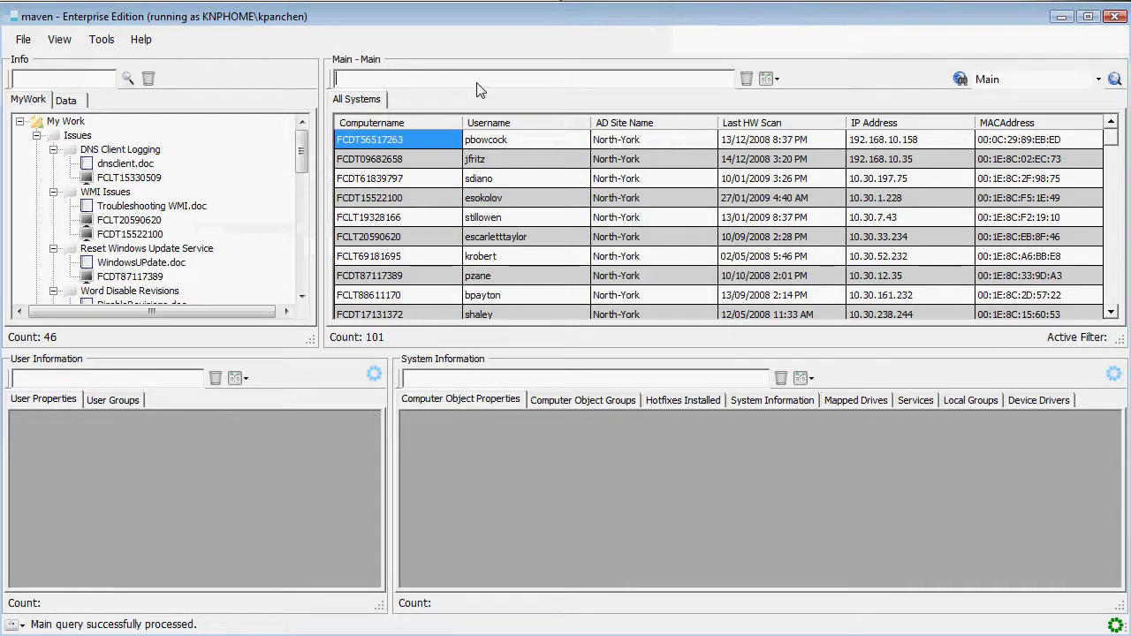
type("maso")
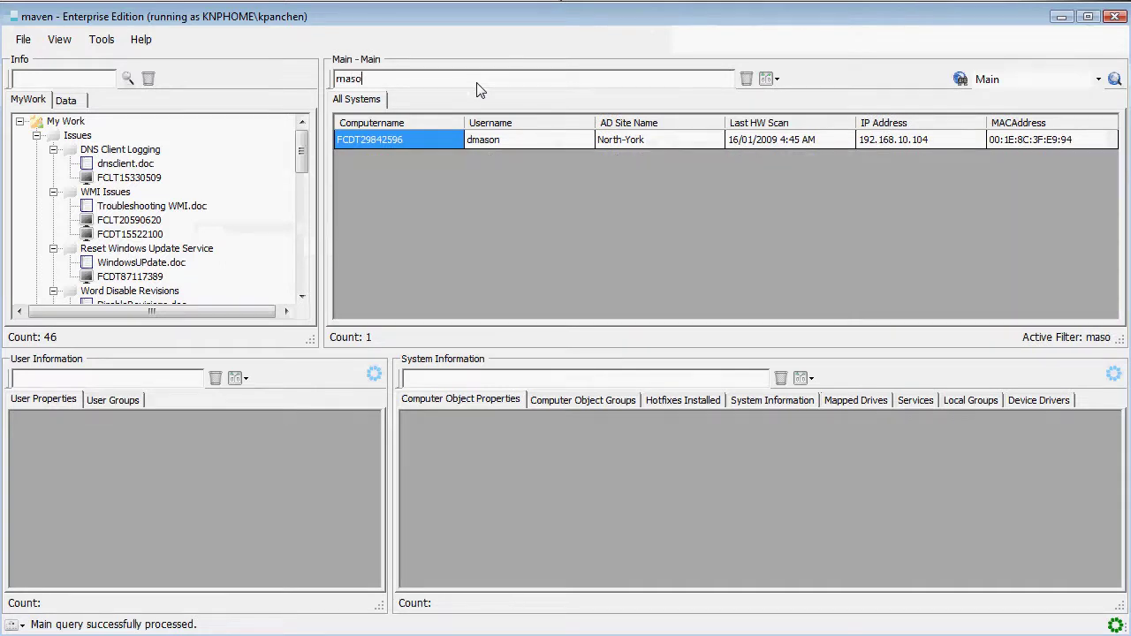
key("BackSpace")
key("BackSpace")
key("BackSpace")
key("BackSpace")
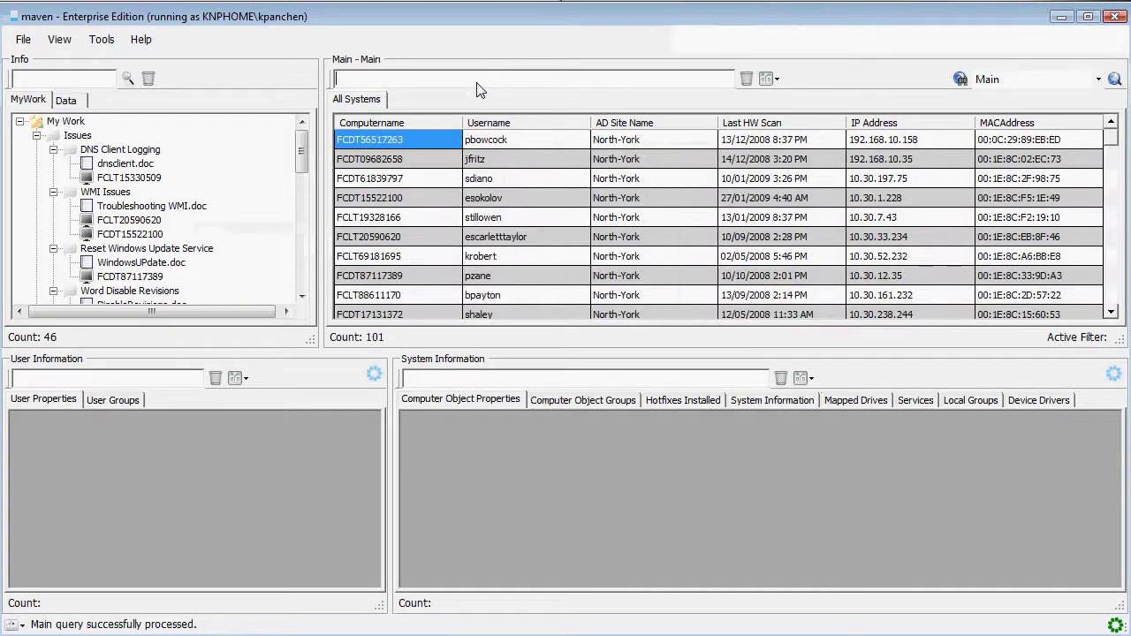
- Filter the systems list by the IP prefix 192.168. and check the available filter modes
type("192.1")
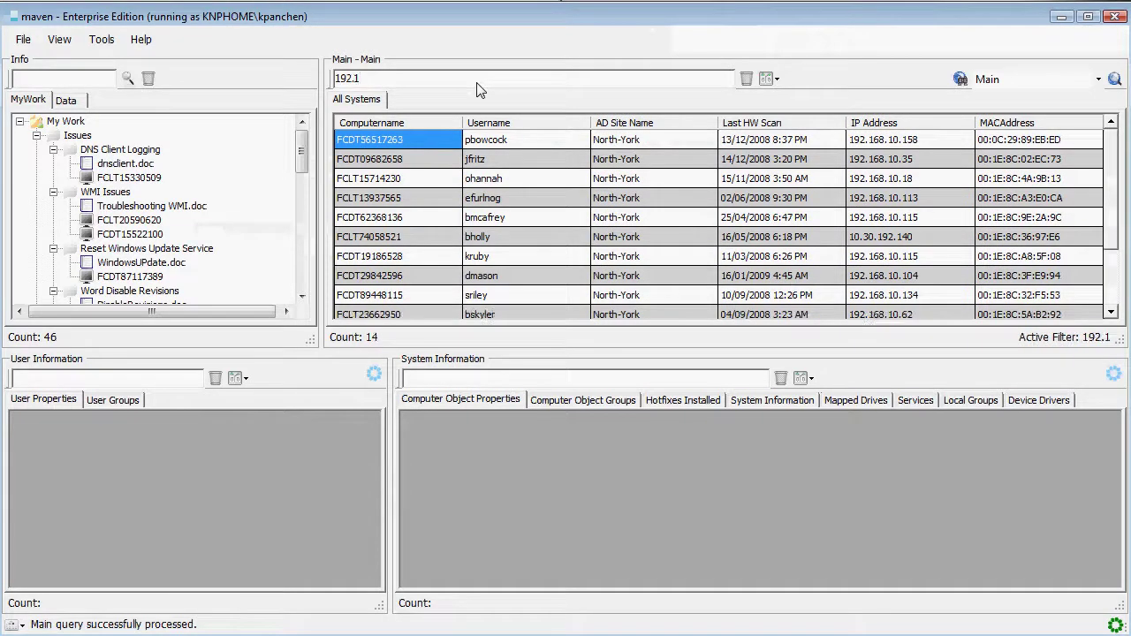
type("68.")
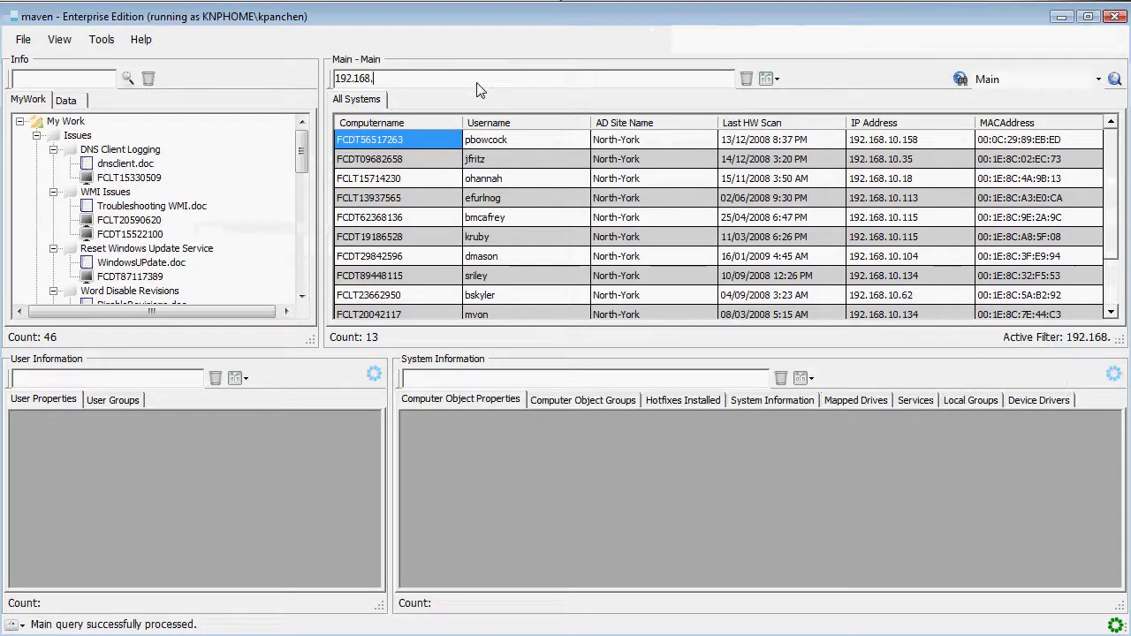
left_click_drag(1117, 174, 1119, 152)
left_click(776, 79)
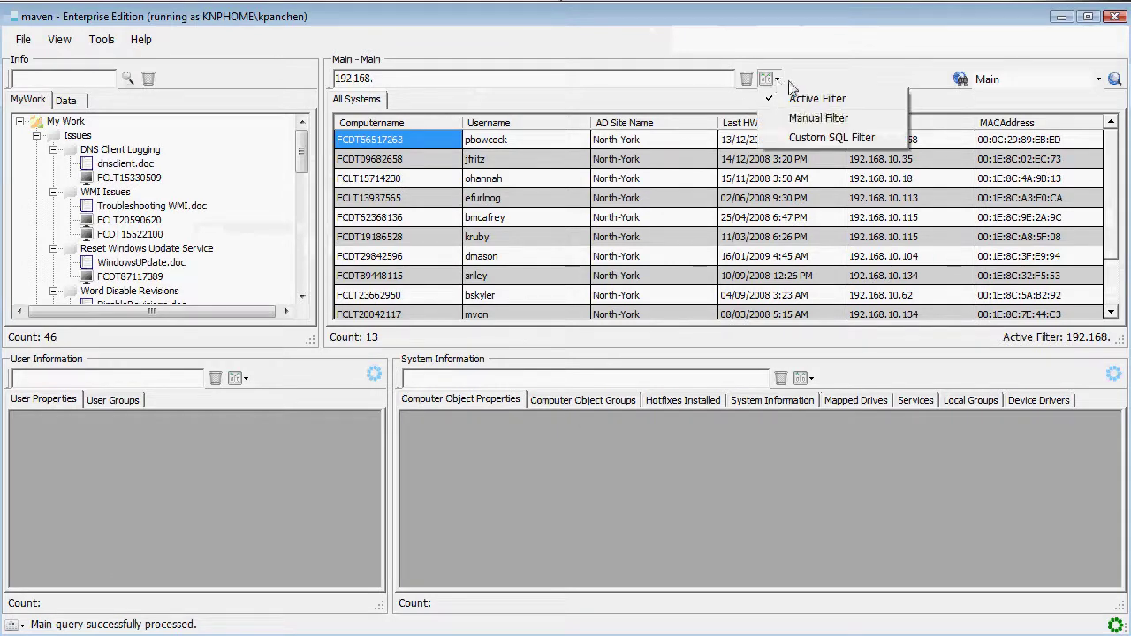
left_click(866, 81)
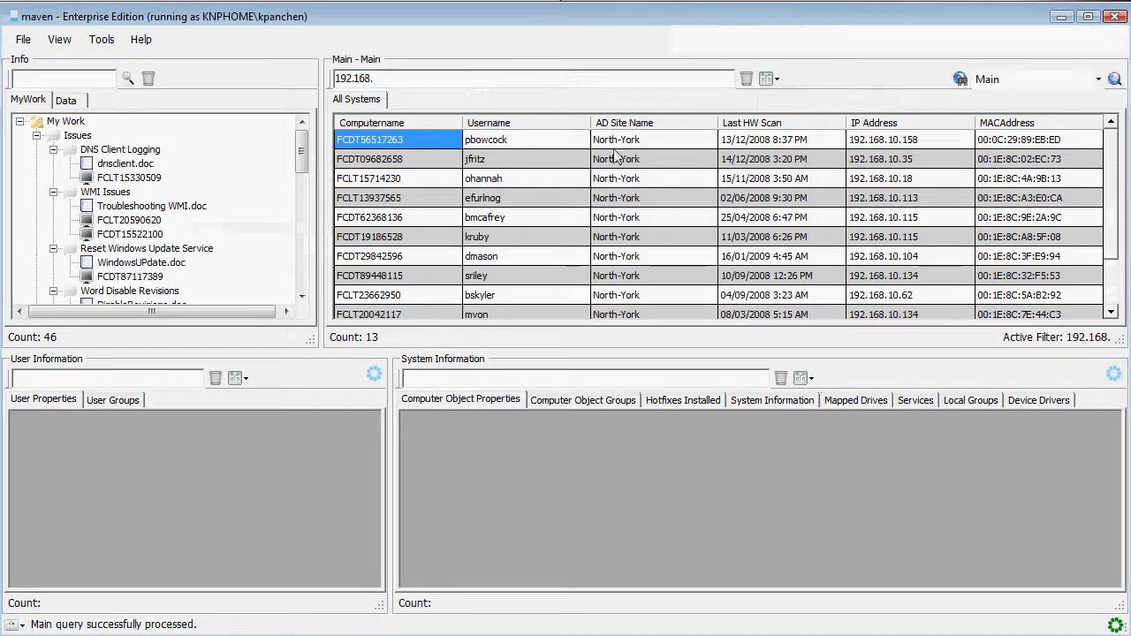
- Filter the systems list by dm and run Query Computer on the matching system
left_click_drag(568, 82, 243, 100)
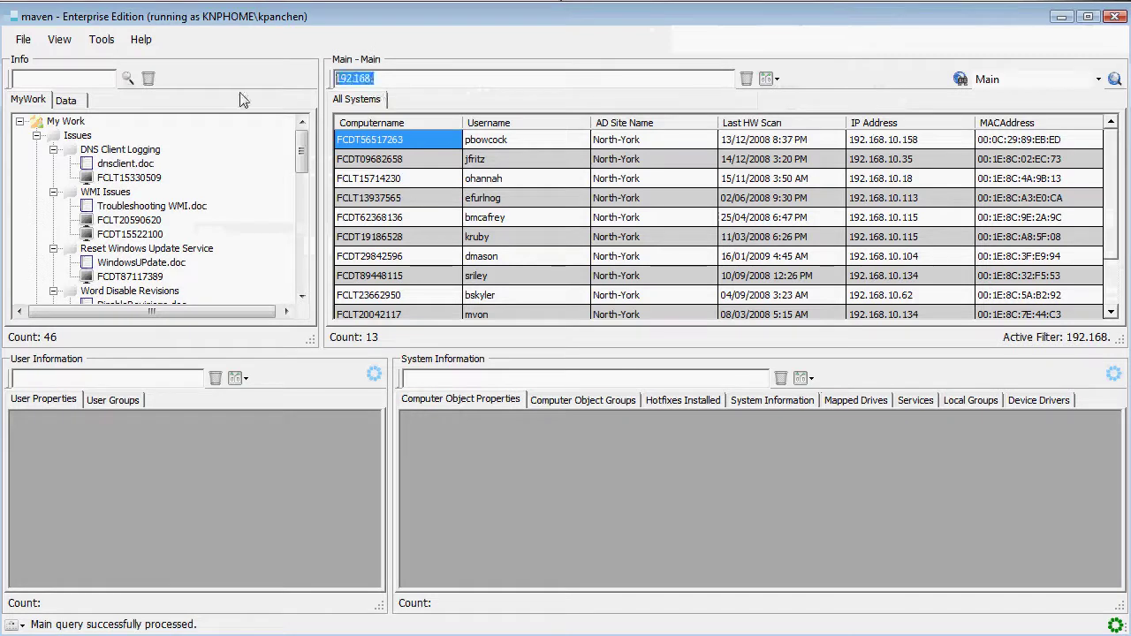
type("dm")
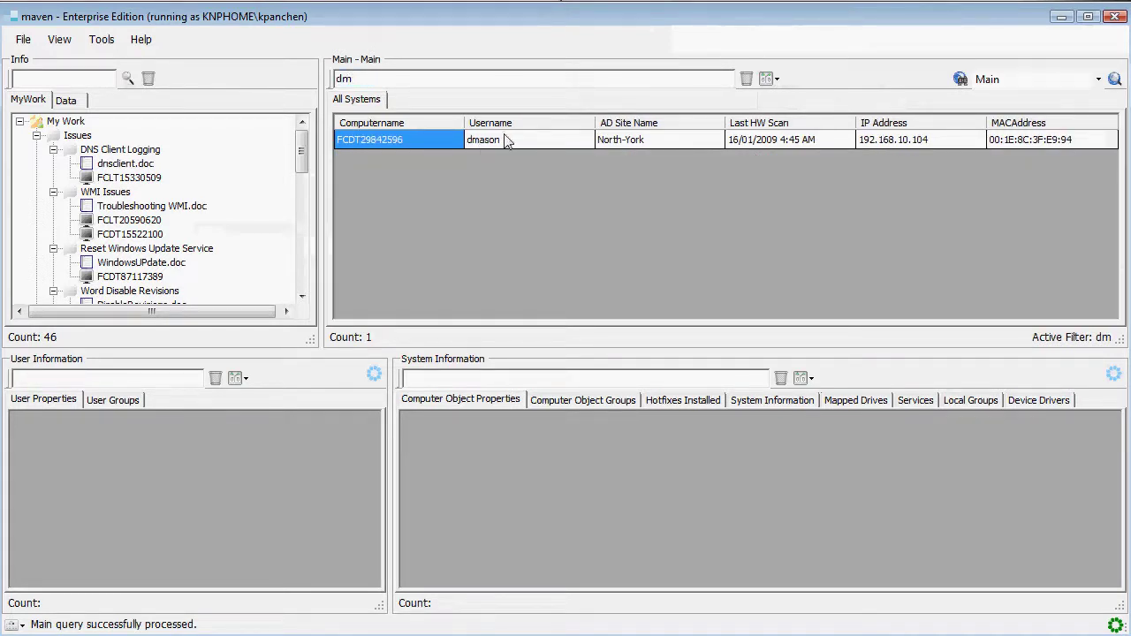
right_click(446, 139)
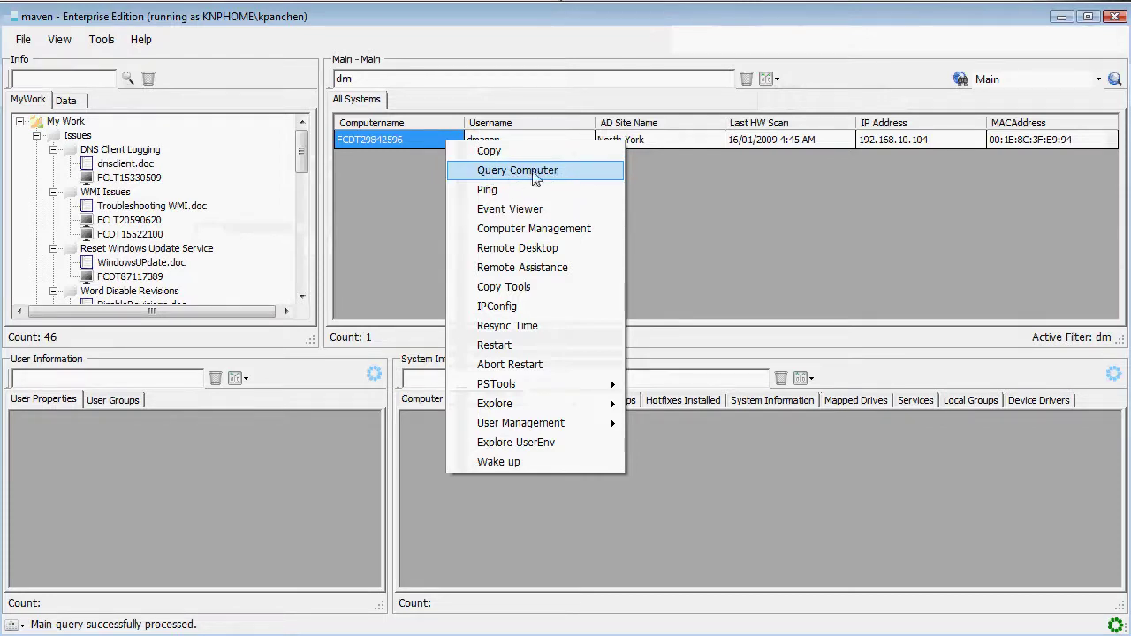
left_click(614, 177)
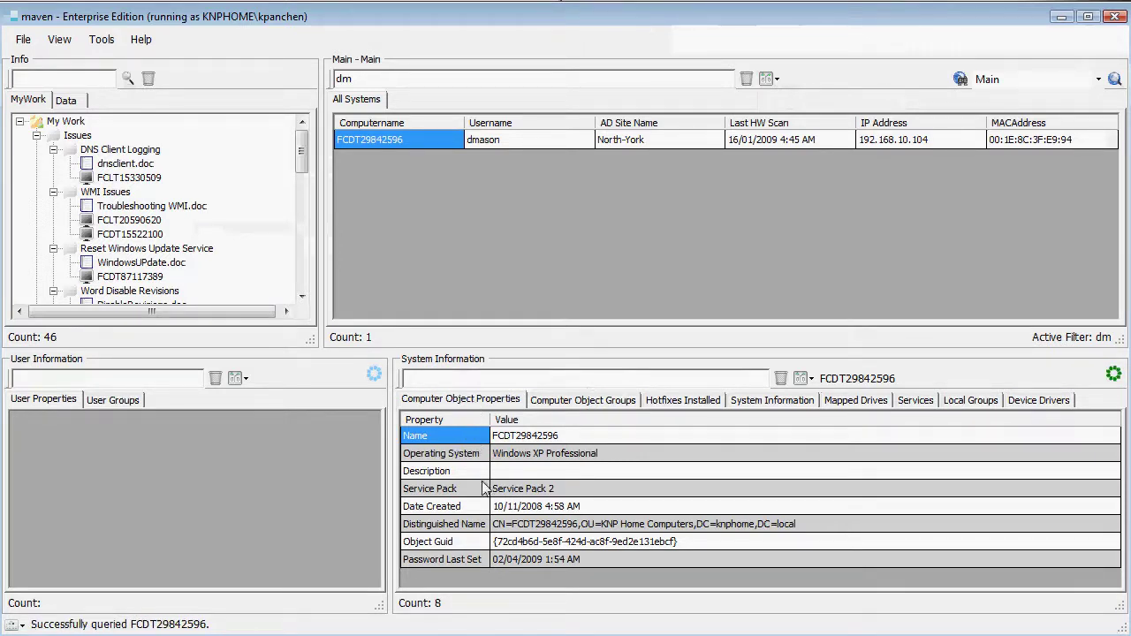
- View the queried computer's object groups and filter its installed hotfixes by 398
left_click(599, 402)
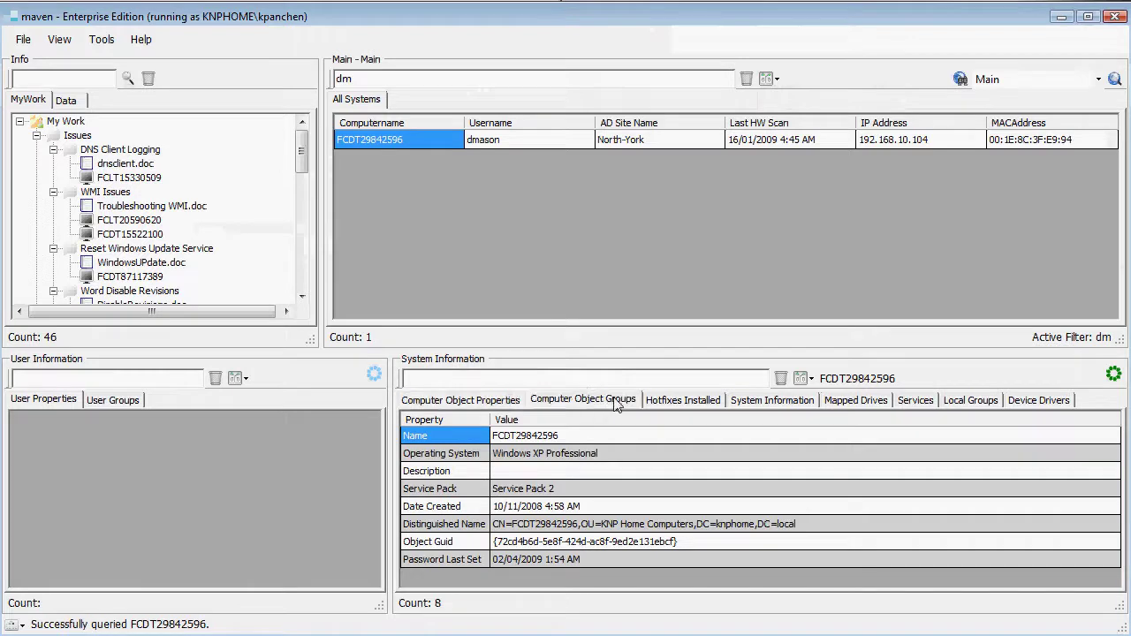
left_click(691, 408)
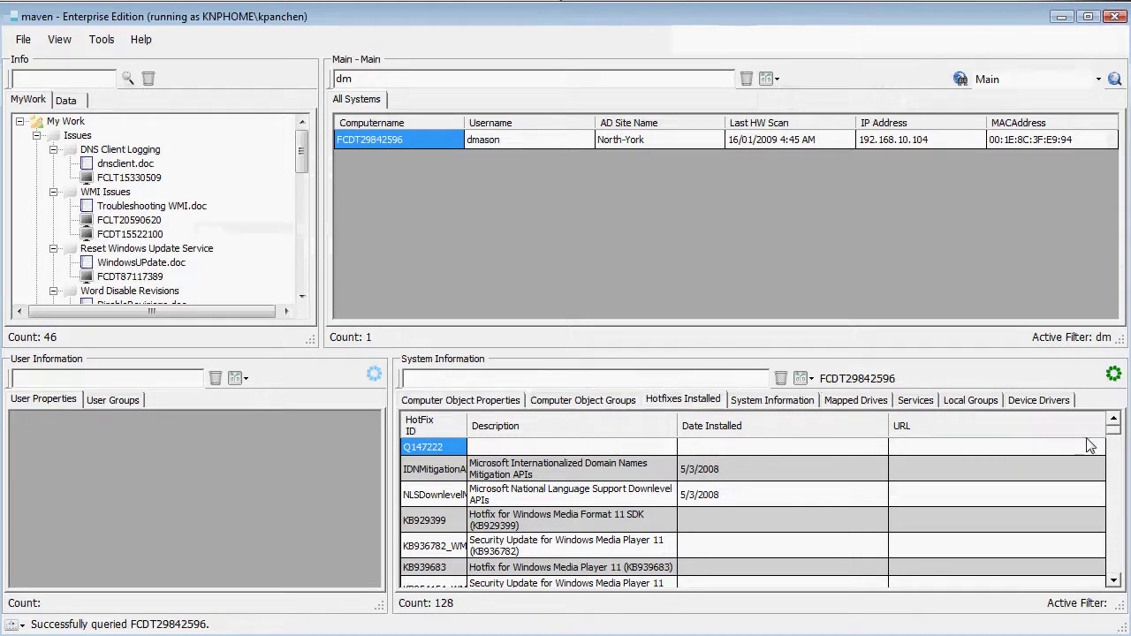
left_click(509, 383)
type("3936")
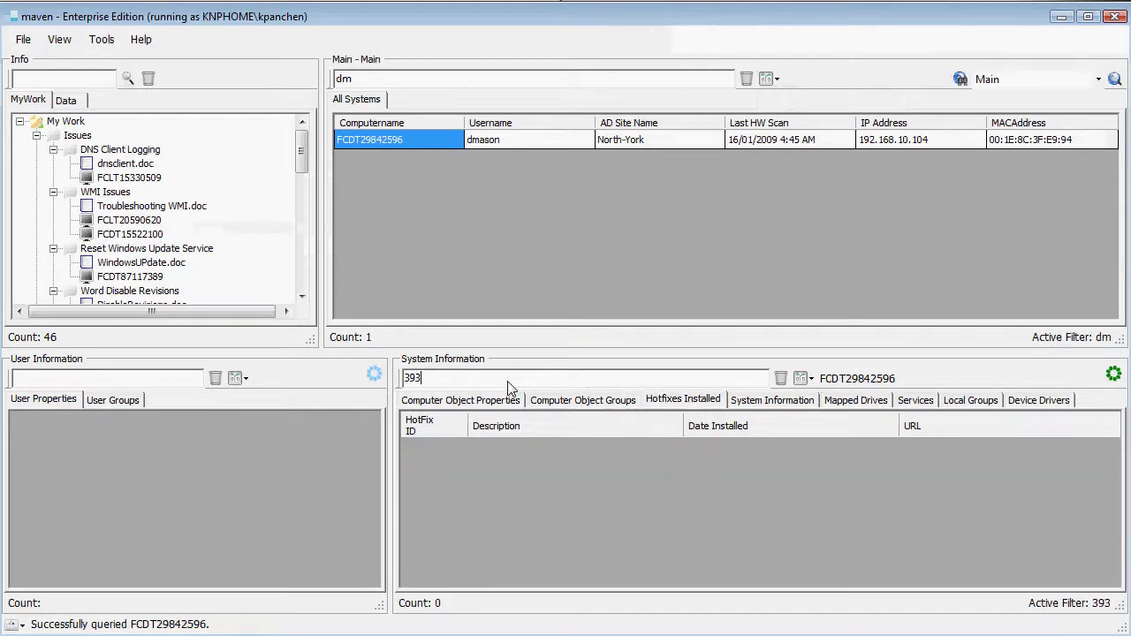
key("BackSpace")
key("BackSpace")
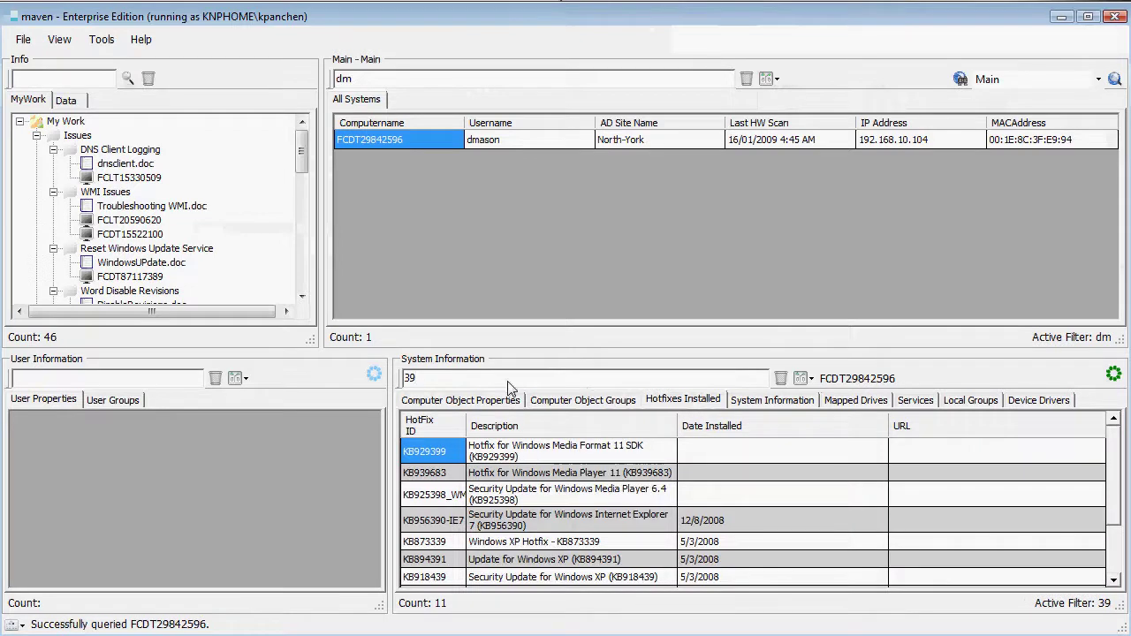
type("8")
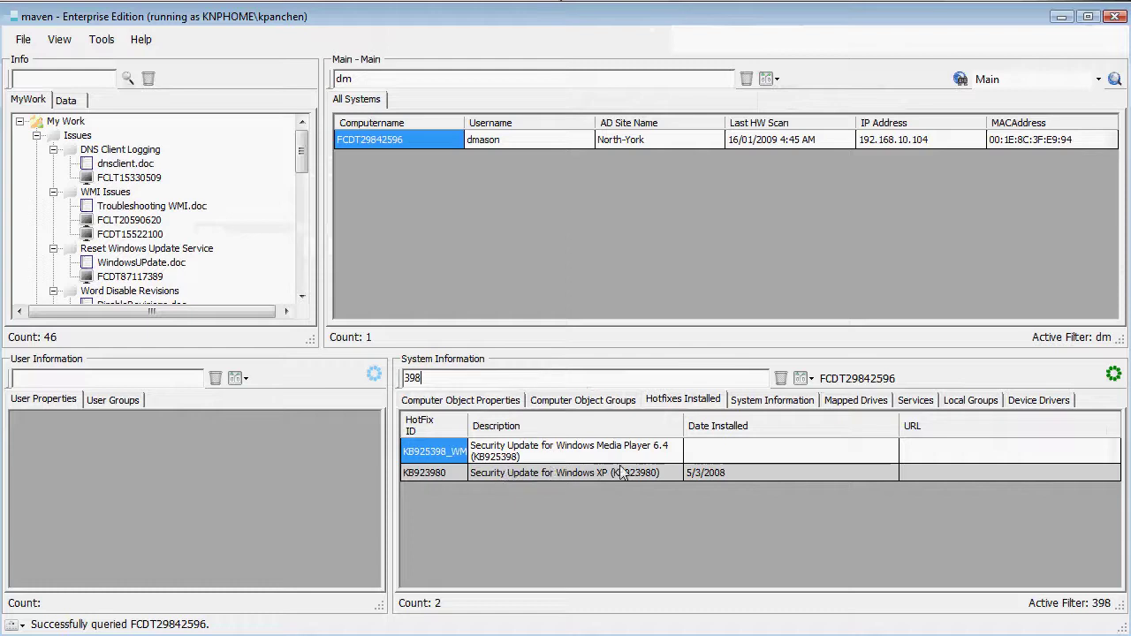
- Review the queried computer's system information, mapped drives and services
left_click(773, 402)
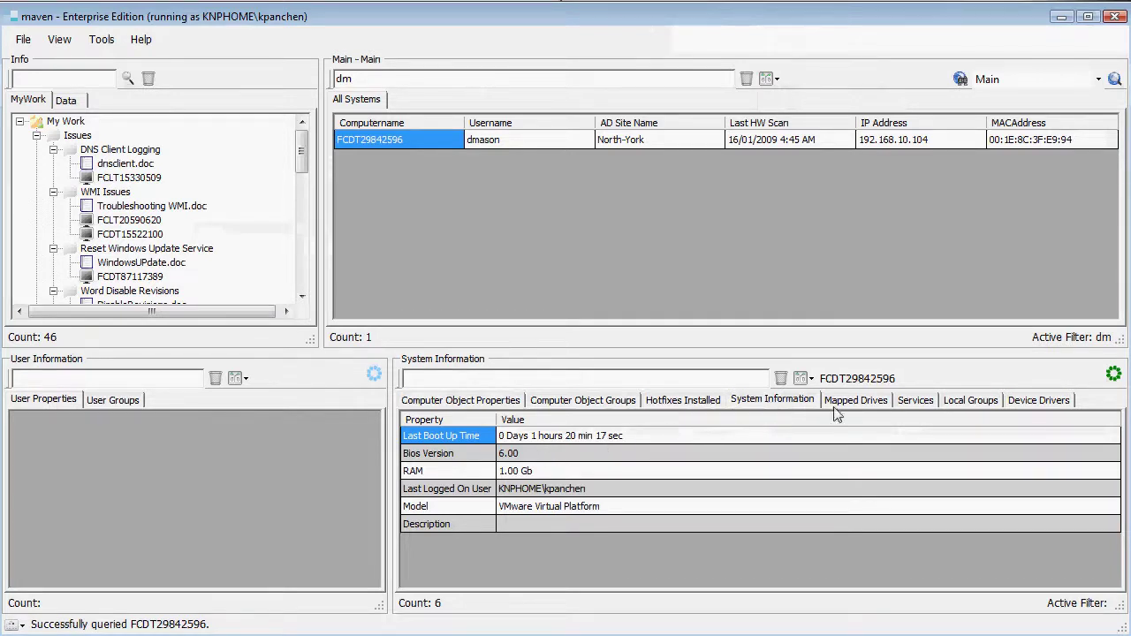
left_click(855, 403)
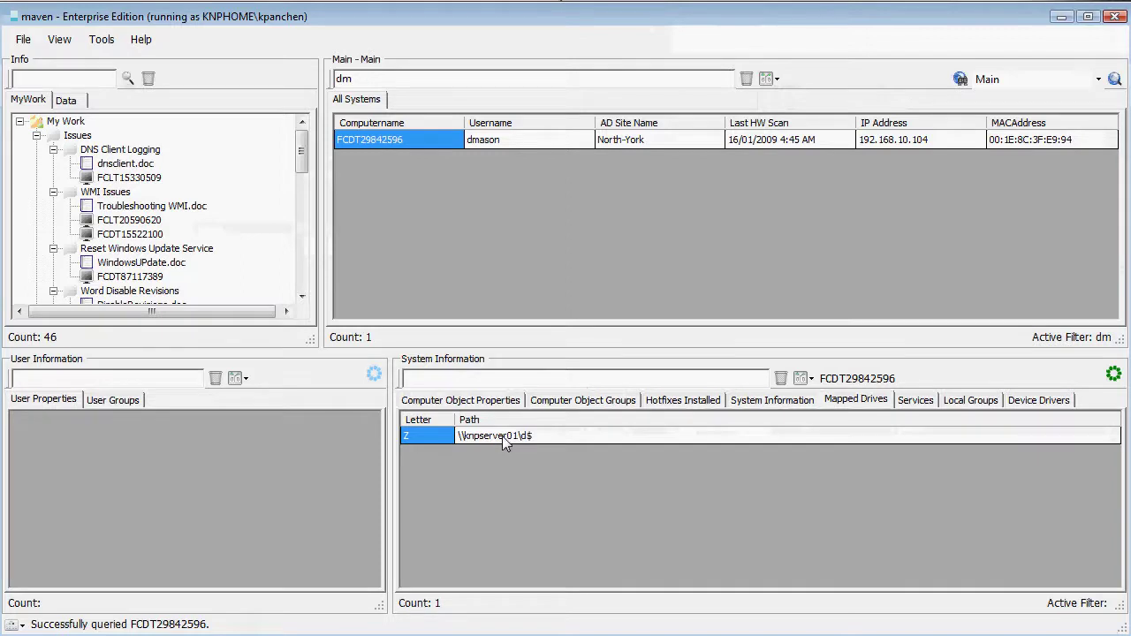
left_click(915, 402)
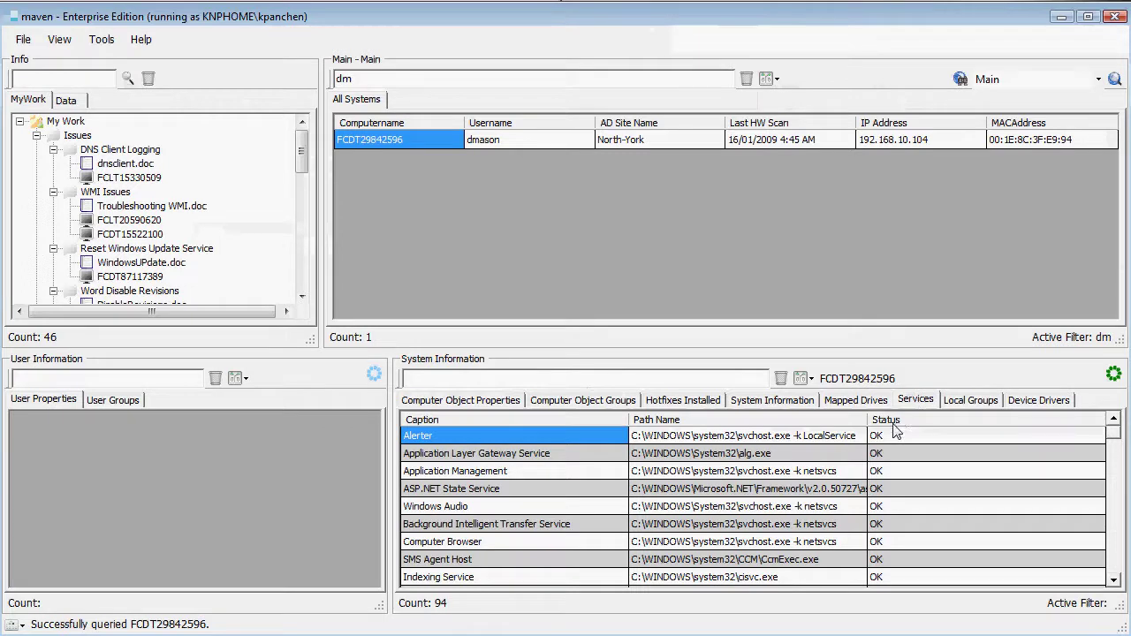
- Filter the queried computer's local groups by admini to examine its administrator members
left_click(967, 402)
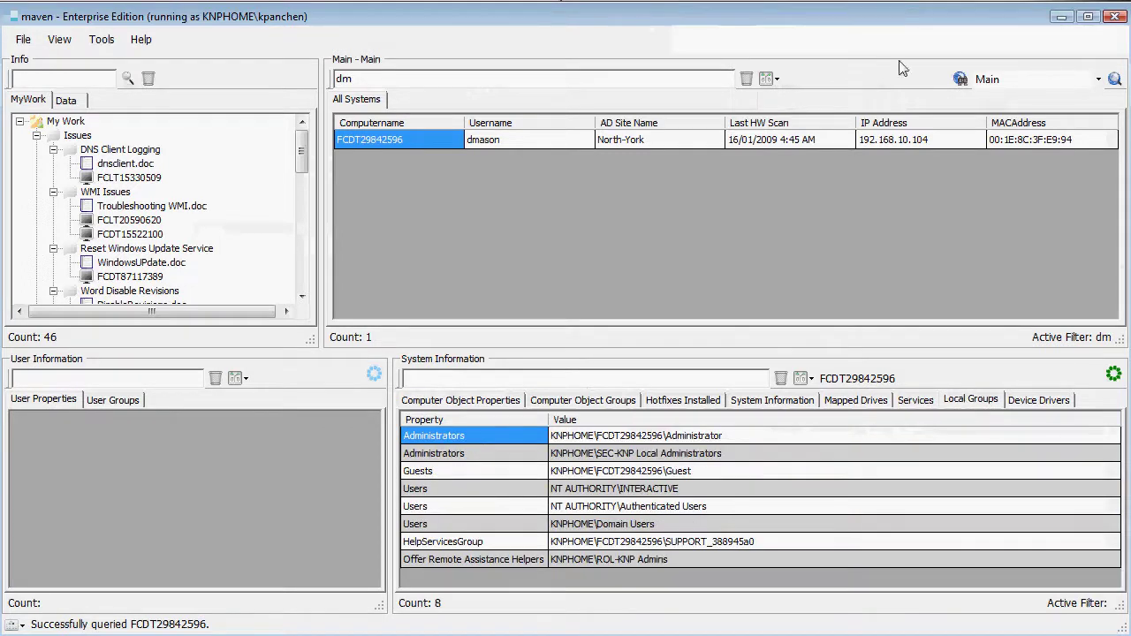
left_click(509, 380)
type("adm")
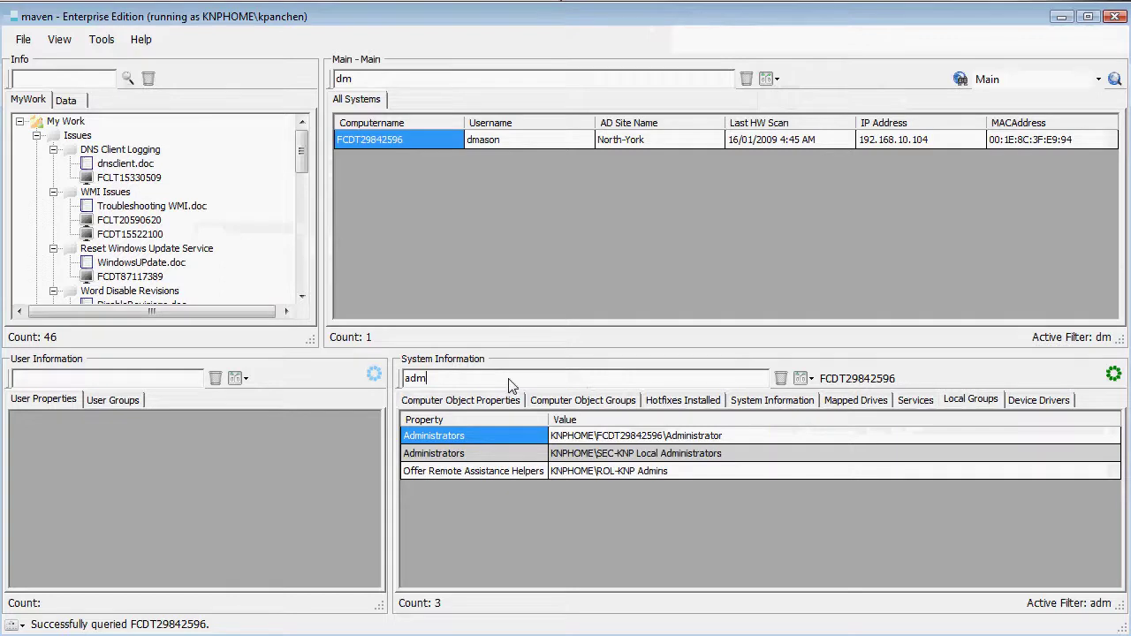
type("in")
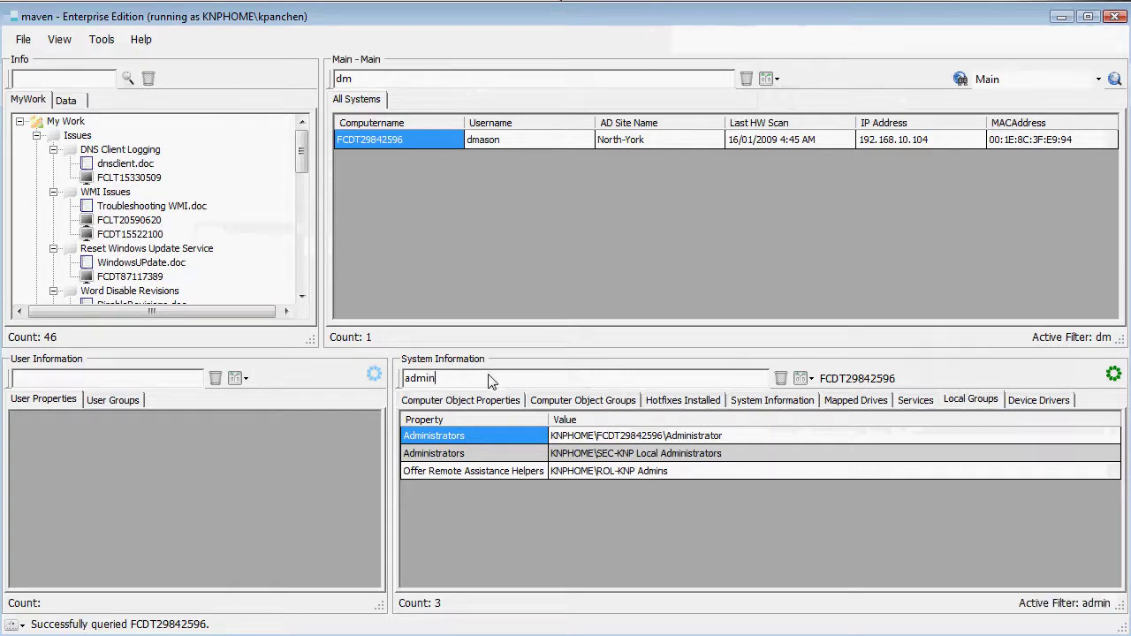
type("i")
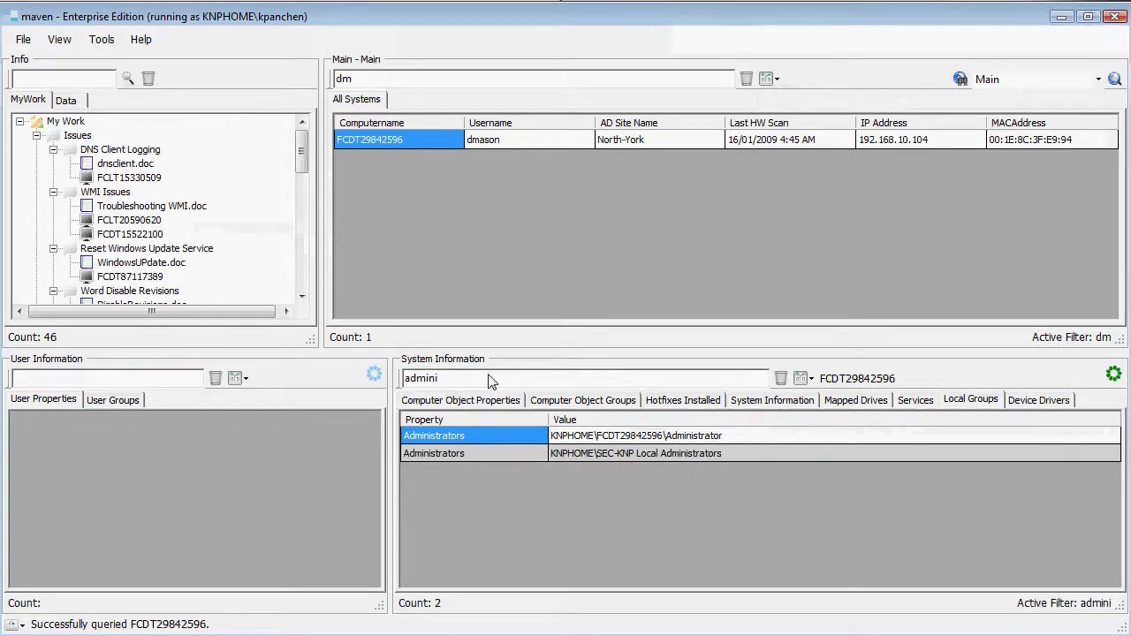
left_click(638, 440)
left_click(640, 449)
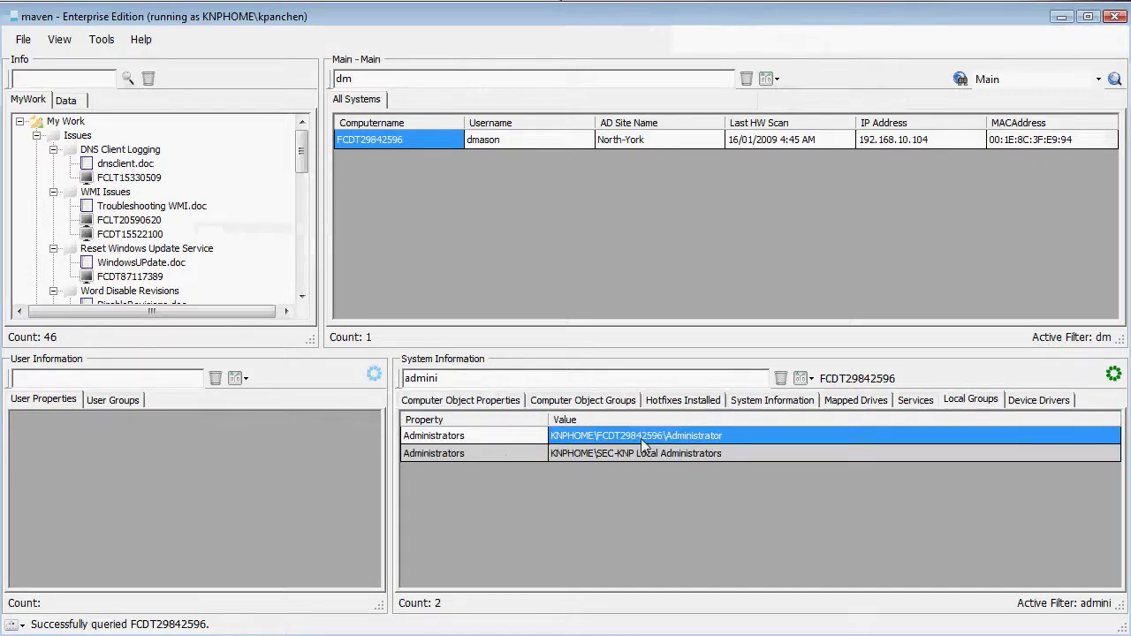
- Clear the local groups filter and return to the computer's installed hotfixes
left_click(781, 378)
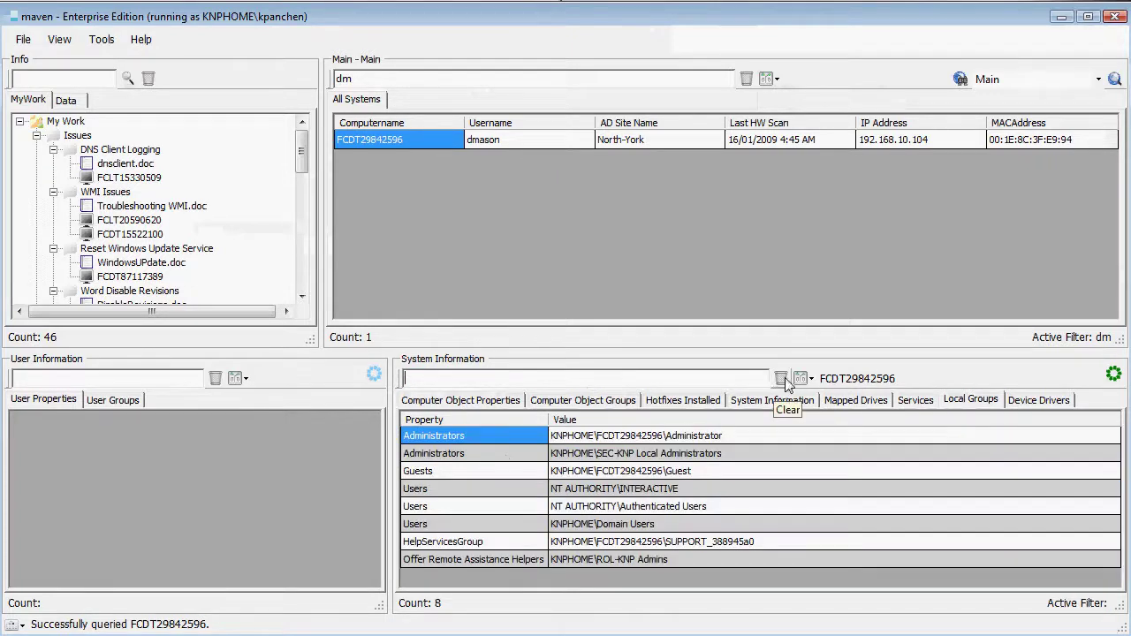
left_click(702, 400)
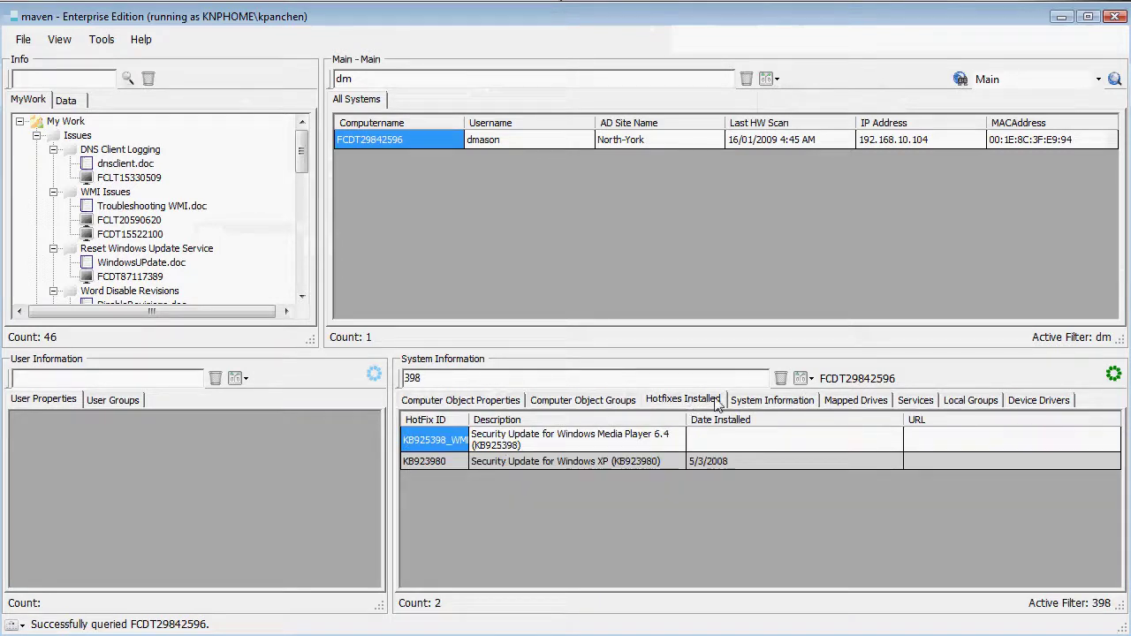
- Look through the queried computer's system information and object groups, then clear the 398 filter on its installed hotfixes
left_click(779, 402)
left_click(702, 403)
left_click(585, 403)
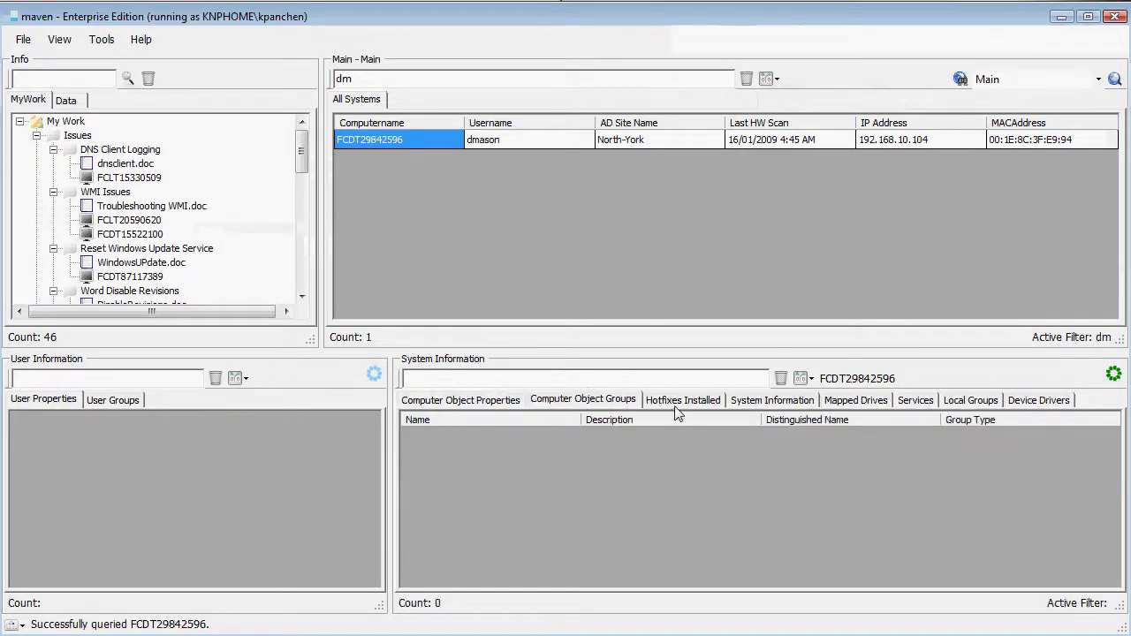
left_click(676, 404)
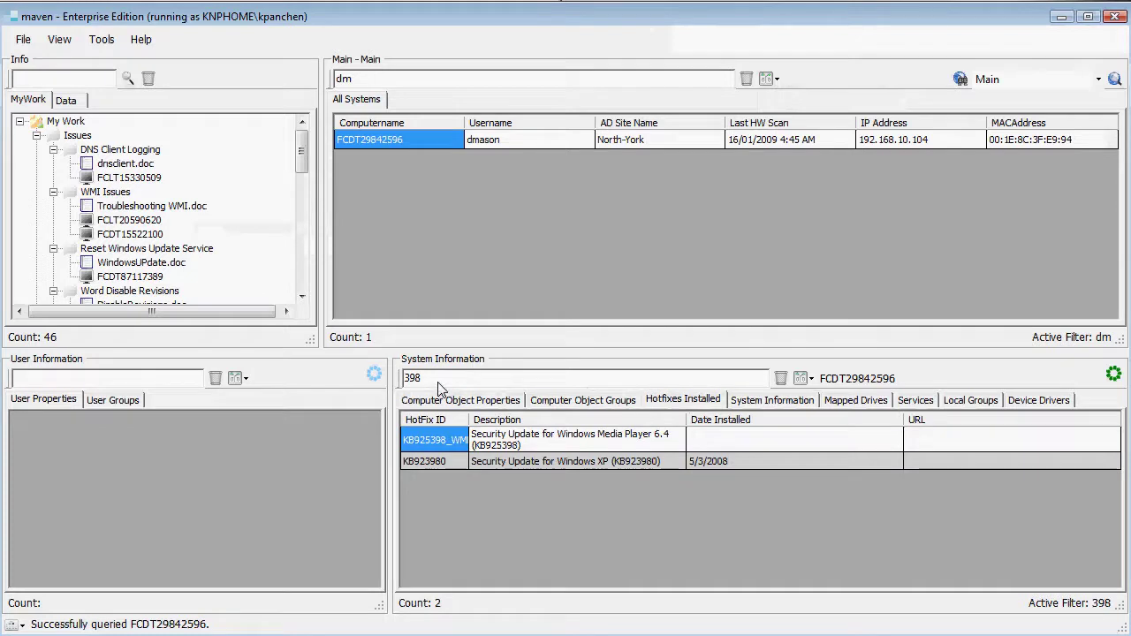
left_click(780, 378)
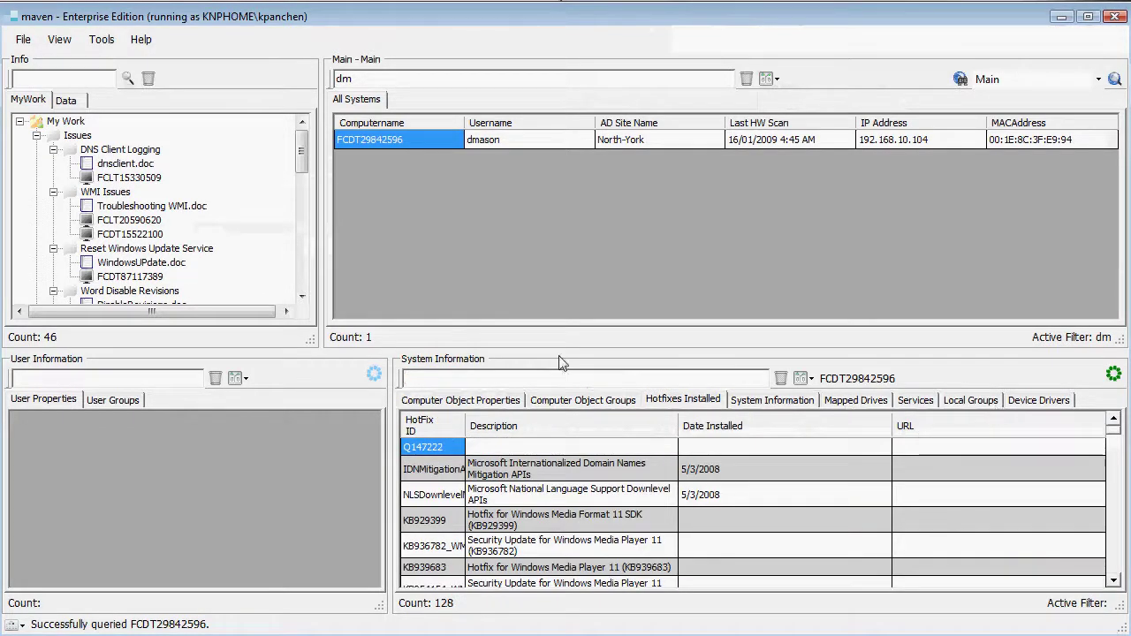
- Query the username of the filtered system and examine that user's account properties
right_click(483, 141)
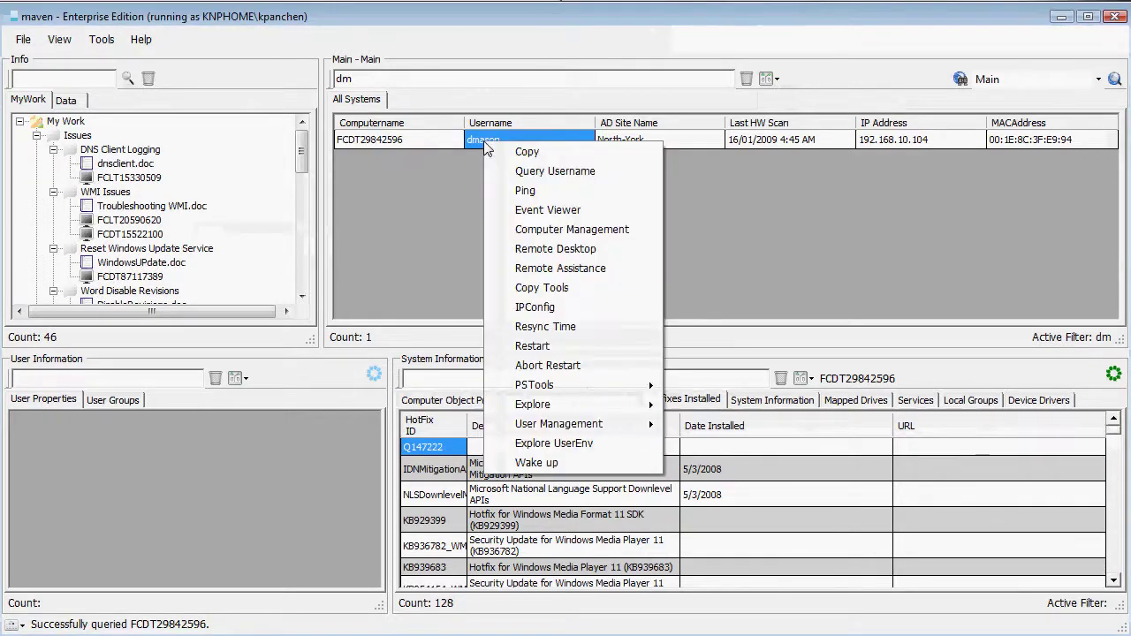
left_click(587, 172)
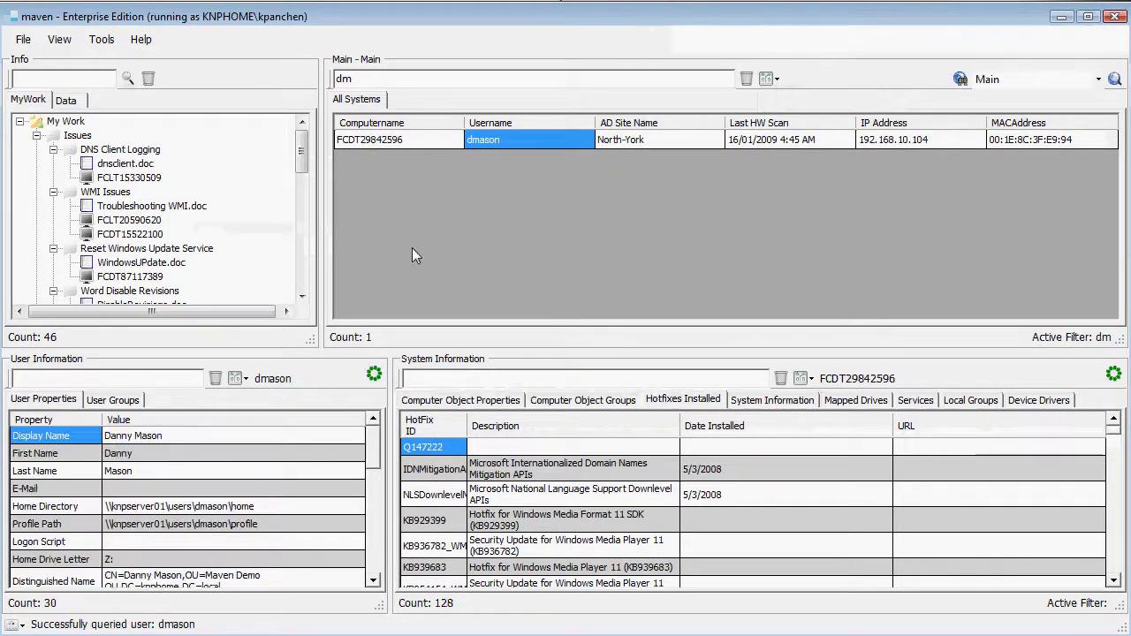
left_click_drag(374, 438, 374, 467)
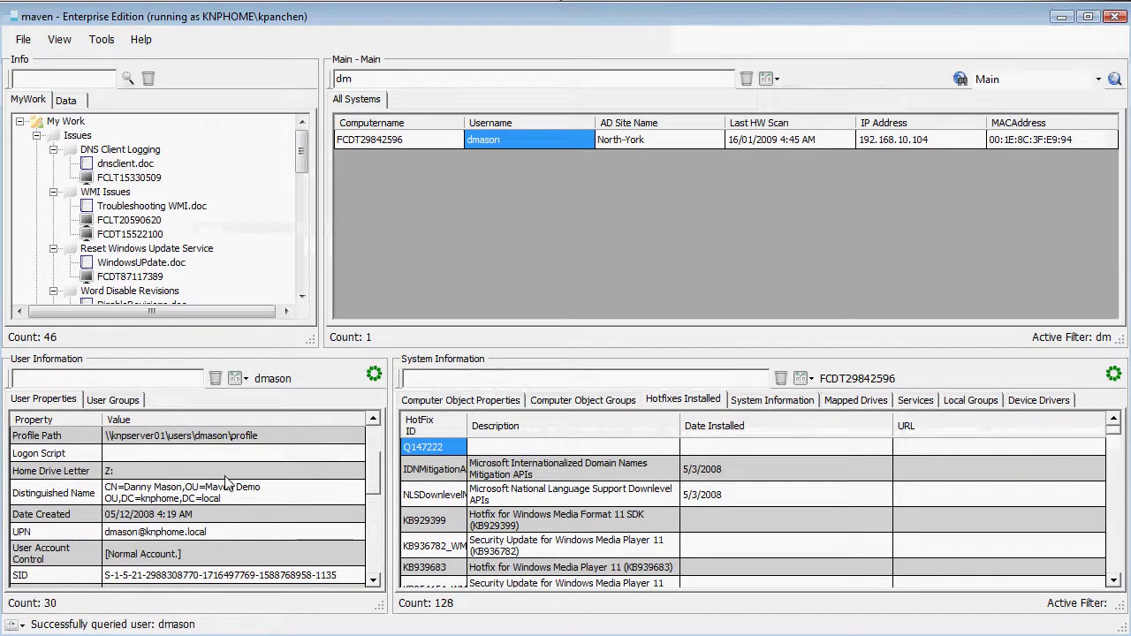
- Filter the queried user's groups by dis to find the distribution groups, and clear the filter
left_click(125, 403)
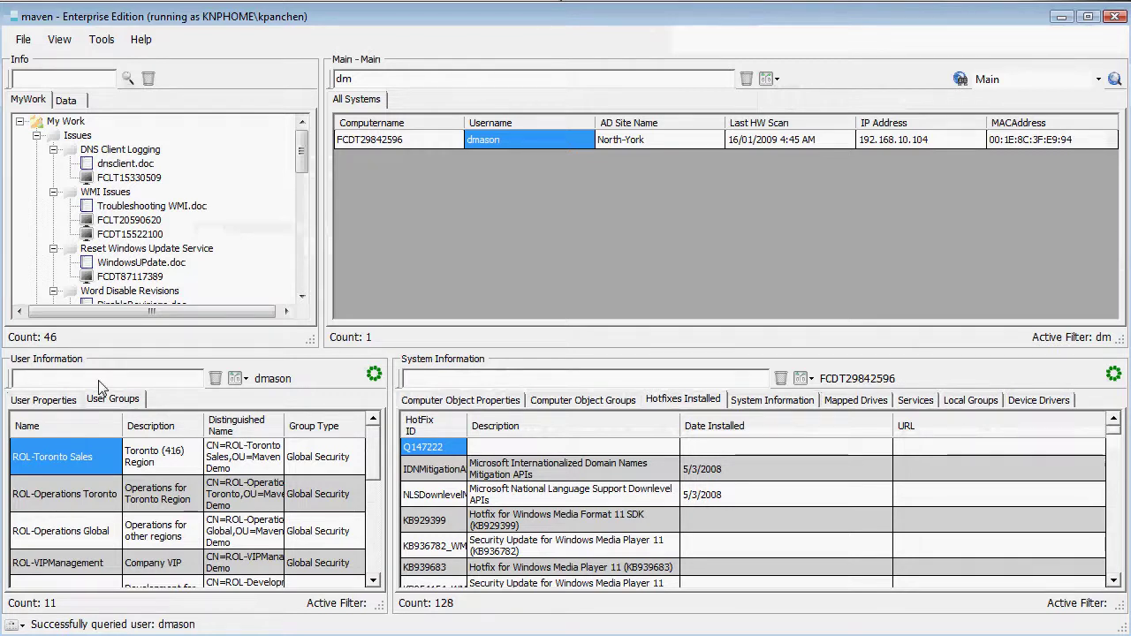
type("dis")
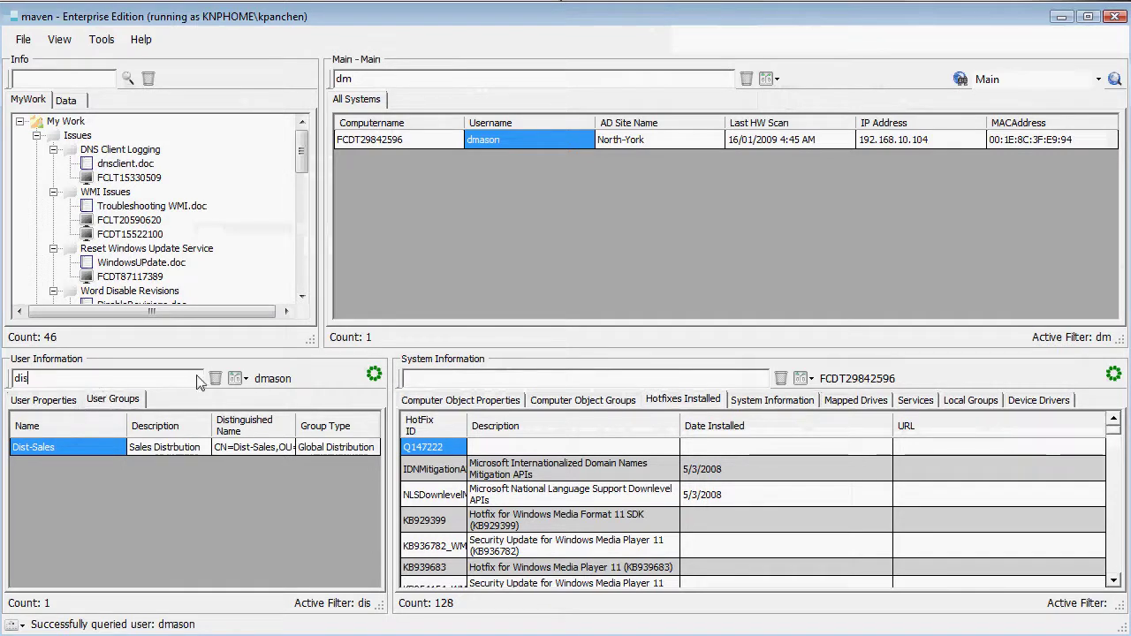
left_click(215, 380)
- Filter the queried user's properties by cre to find the account creation date, and clear the filter
left_click(69, 393)
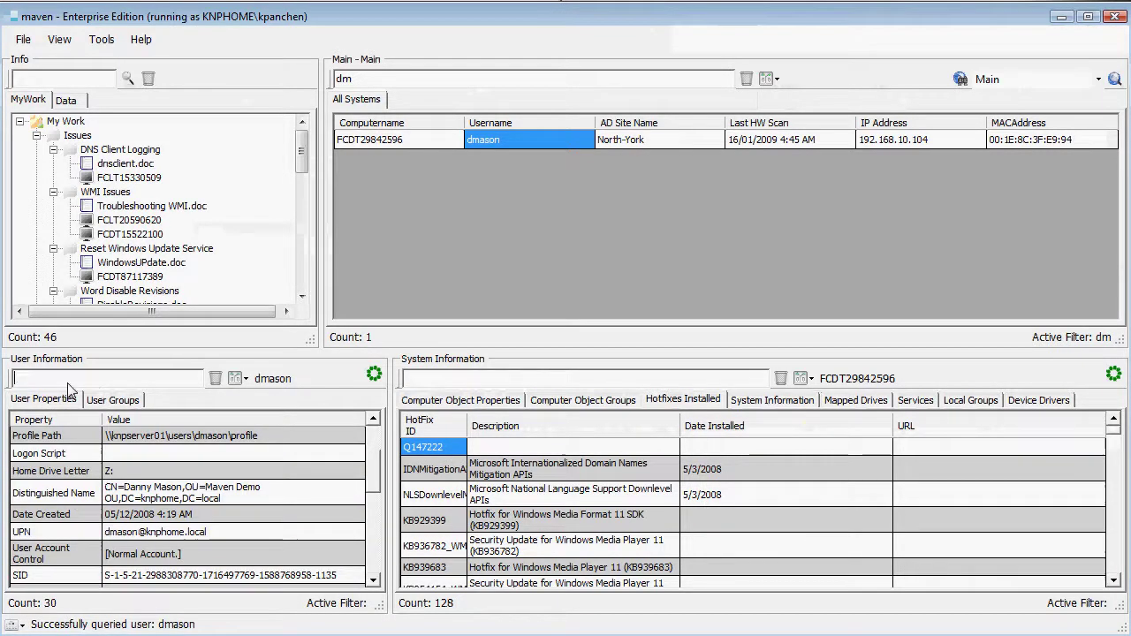
type("cre")
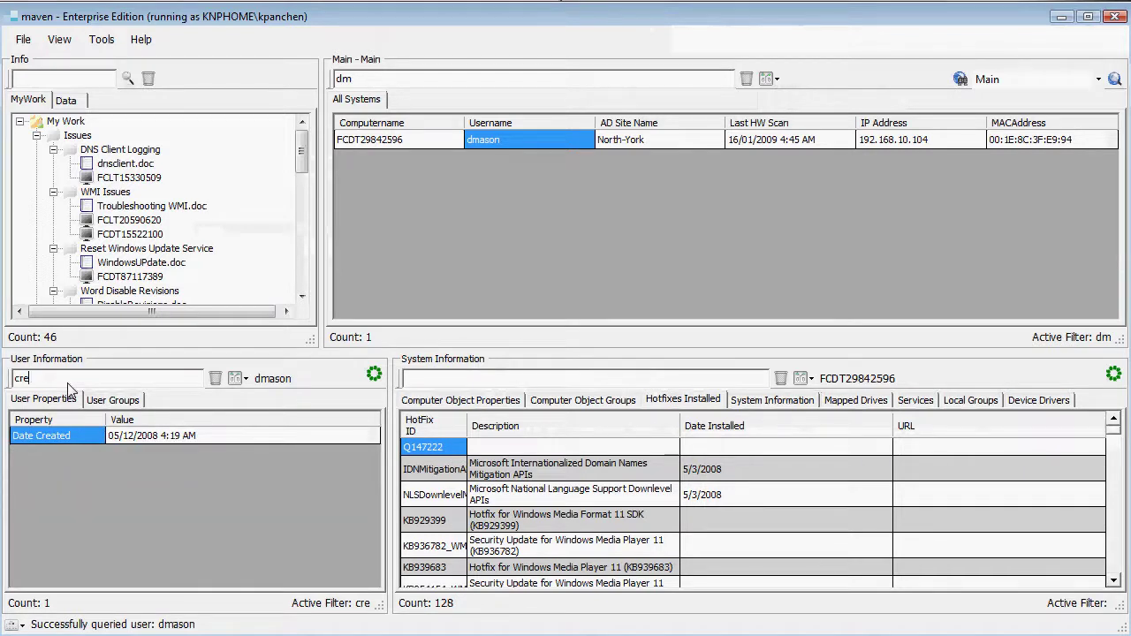
left_click(218, 378)
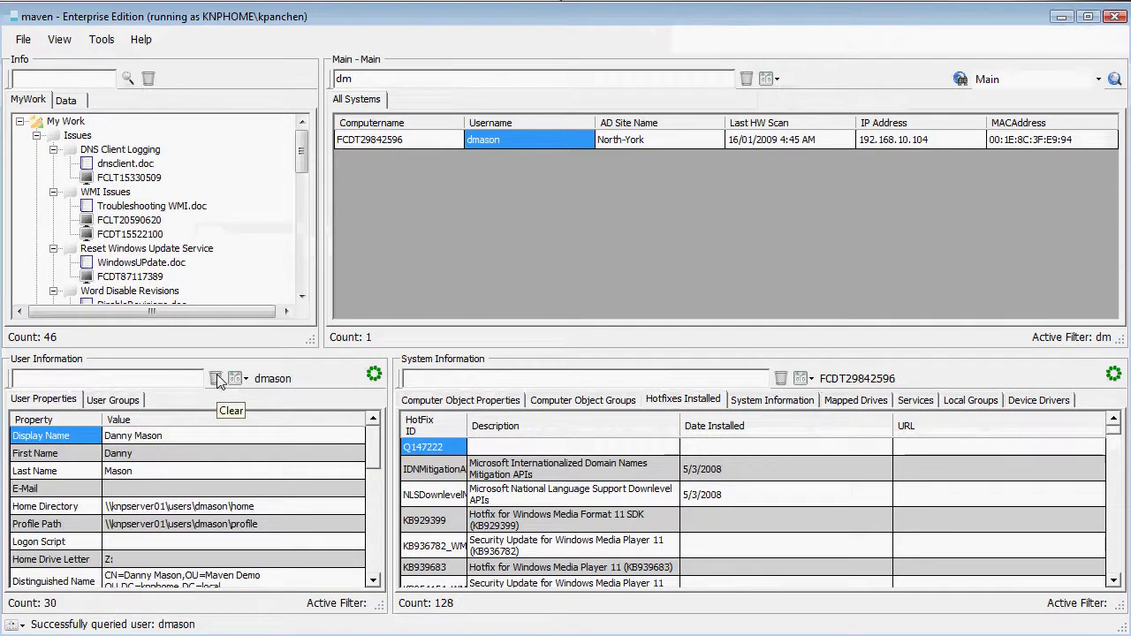
- Switch the main systems list to Manual Filter and filter it by the user's full username
left_click(808, 379)
left_click(808, 380)
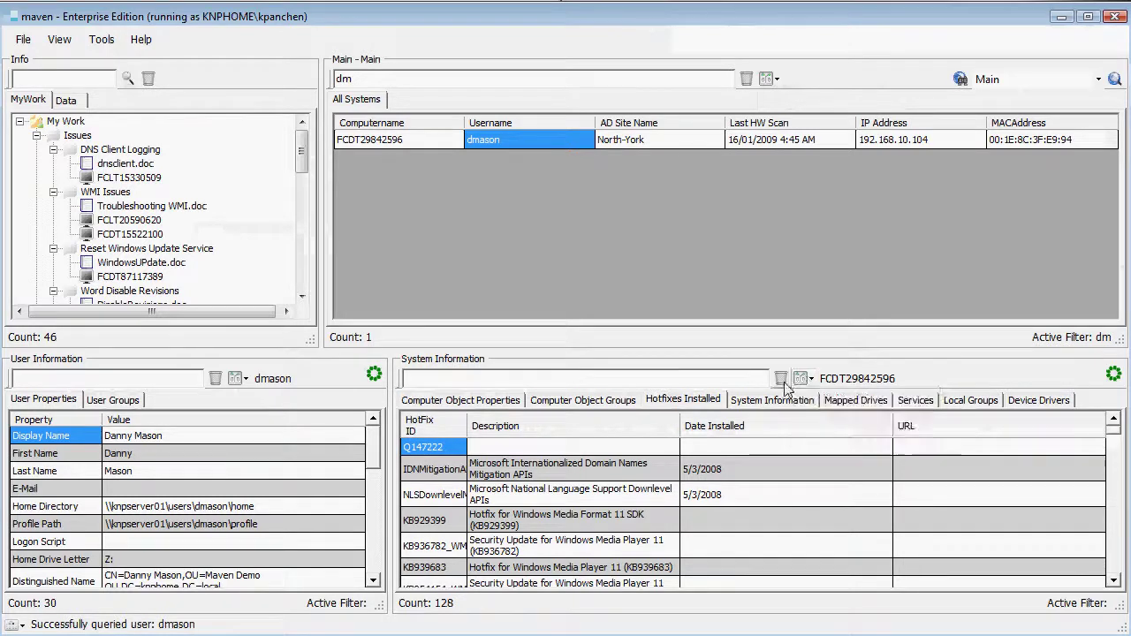
left_click(772, 79)
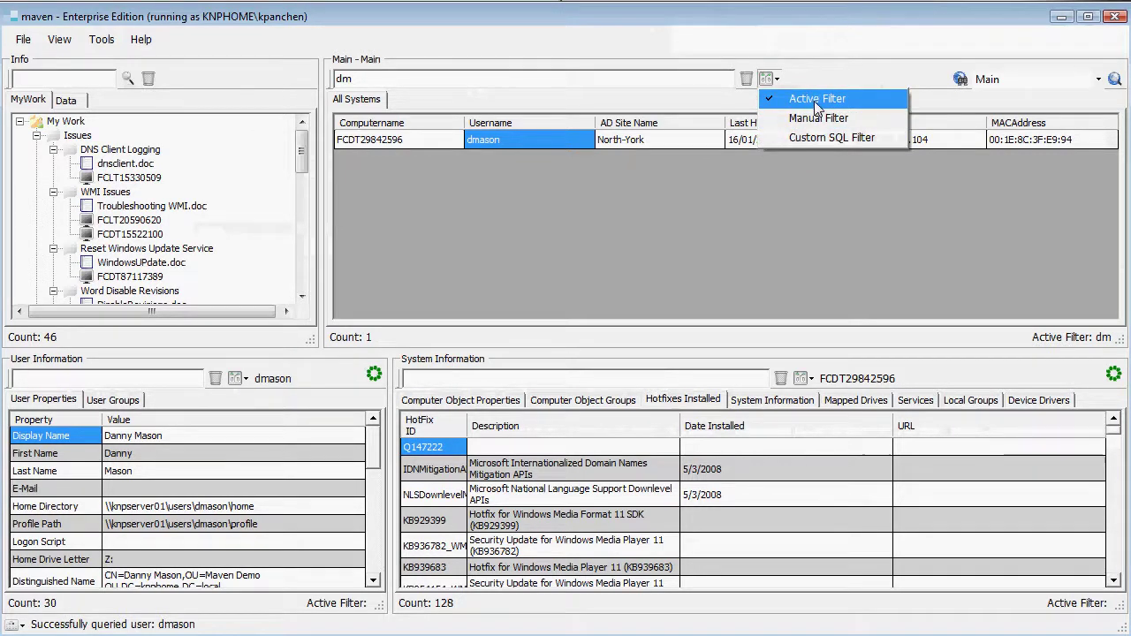
left_click(815, 120)
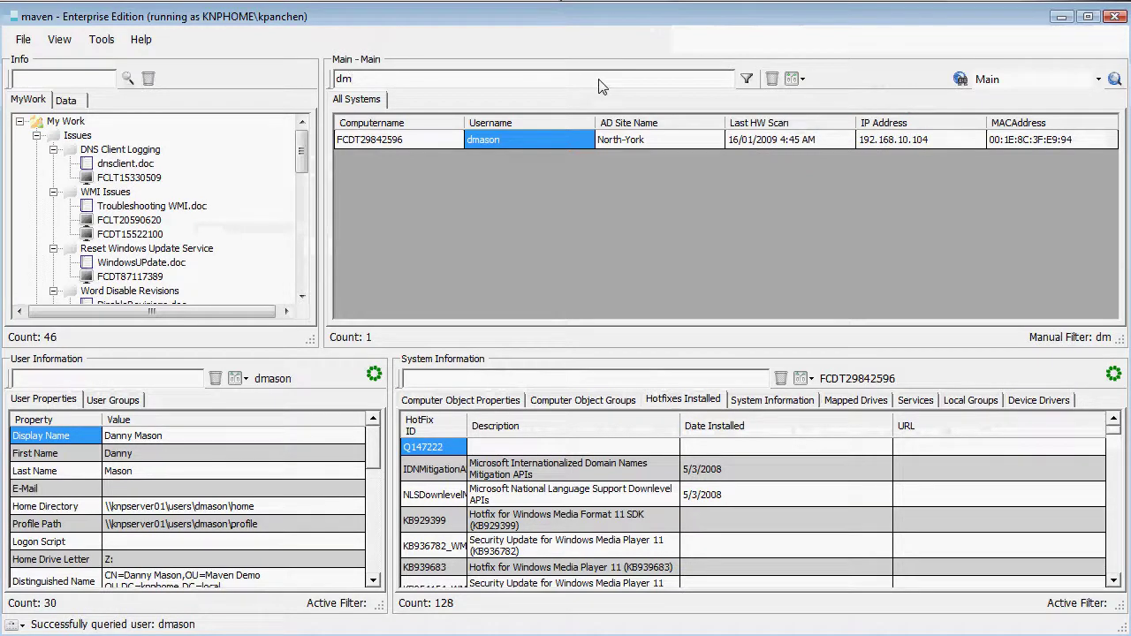
type("ason")
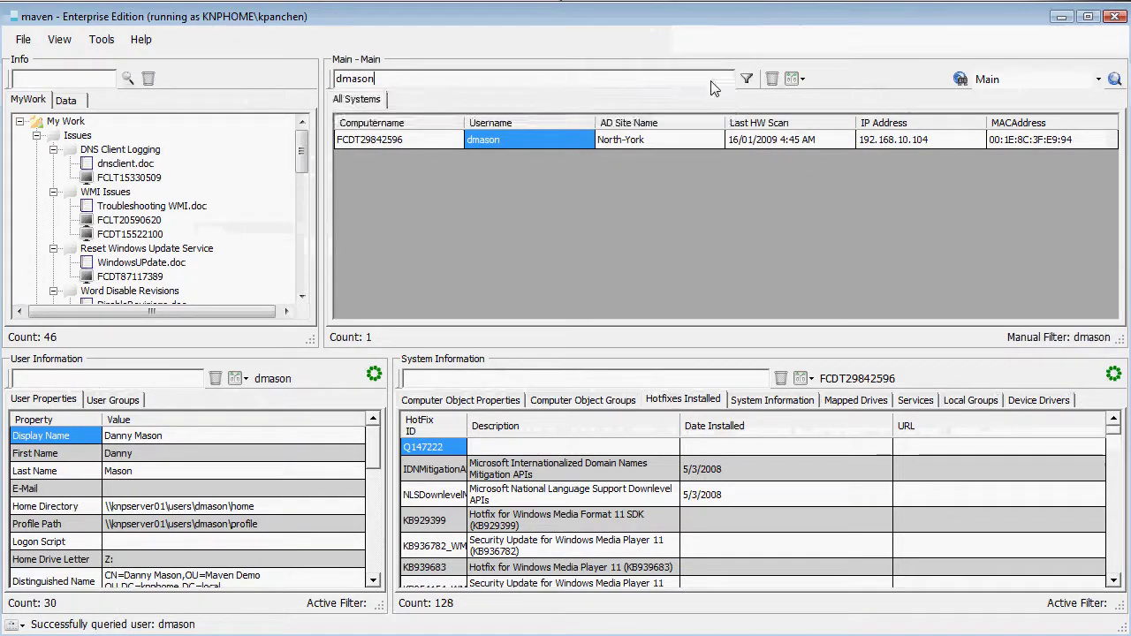
left_click(746, 79)
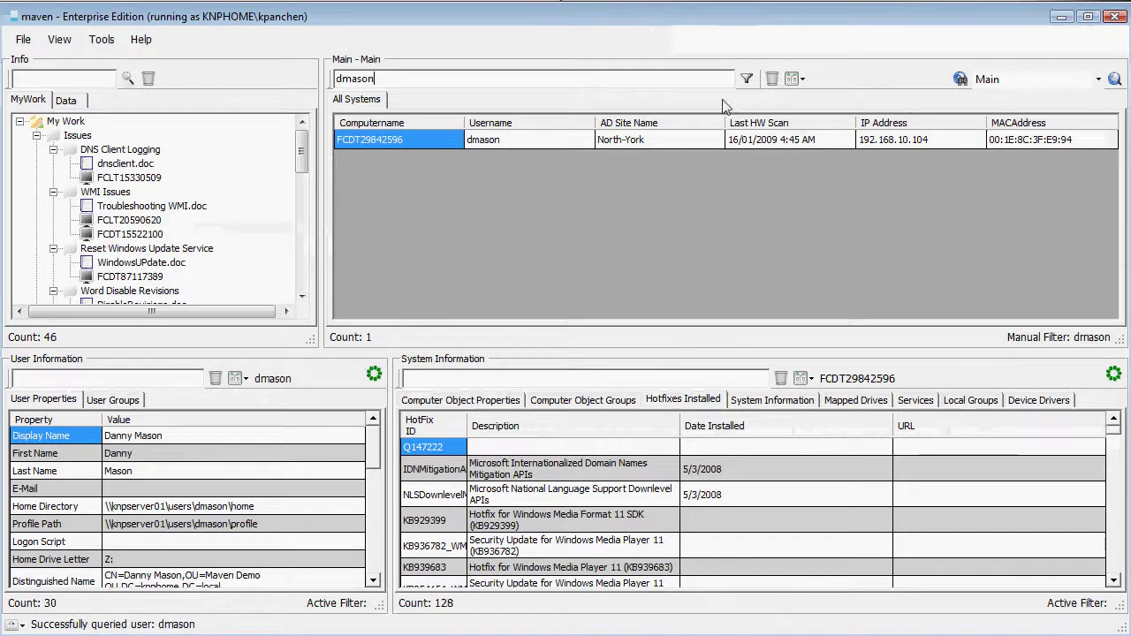
- Clear the username filter on the main systems list and switch it back to Active Filter
left_click(772, 79)
left_click(798, 79)
left_click(831, 99)
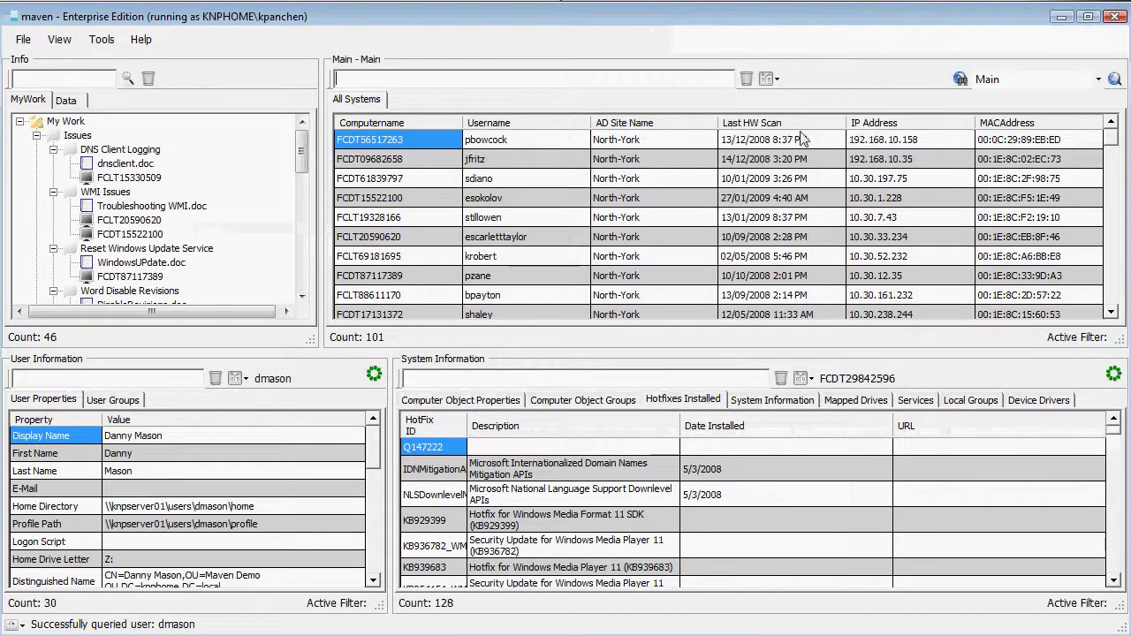
- Apply the Custom SQL Filter hotfixid IN('KB929399', 'KB939683') to the computer's installed hotfixes
left_click(803, 379)
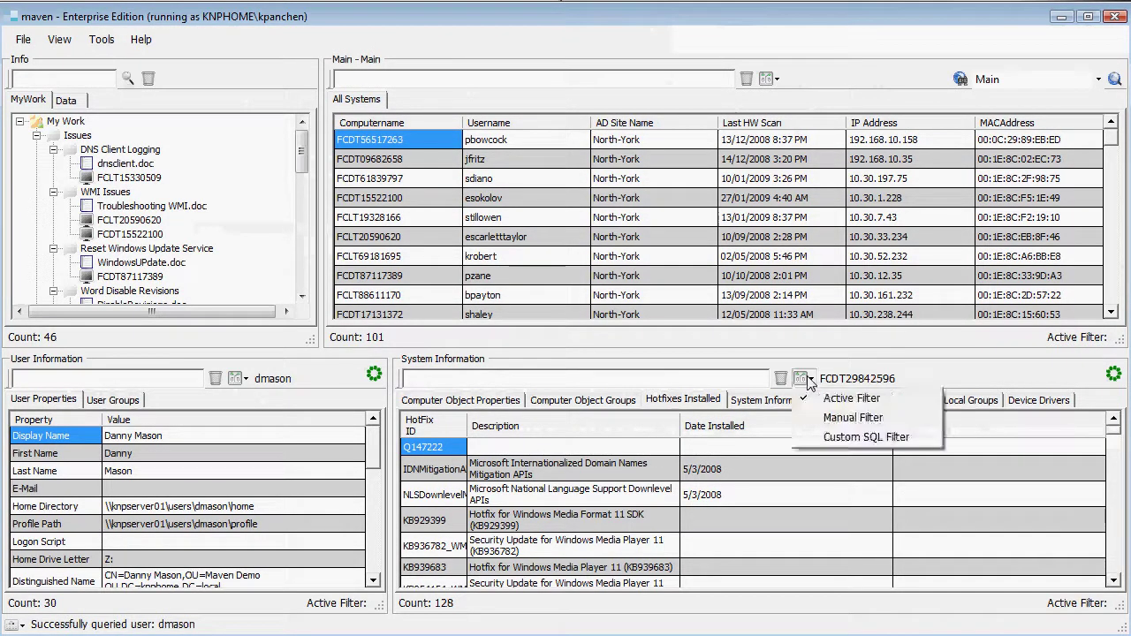
left_click(905, 444)
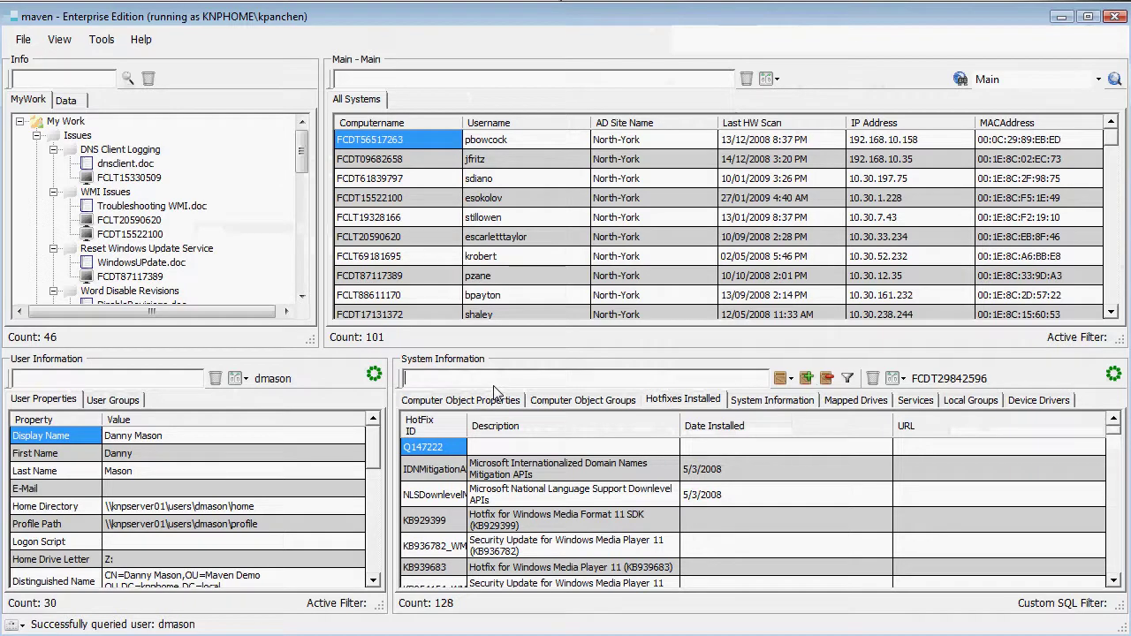
type("hotfixid IN('KB929399', 'KB939683')")
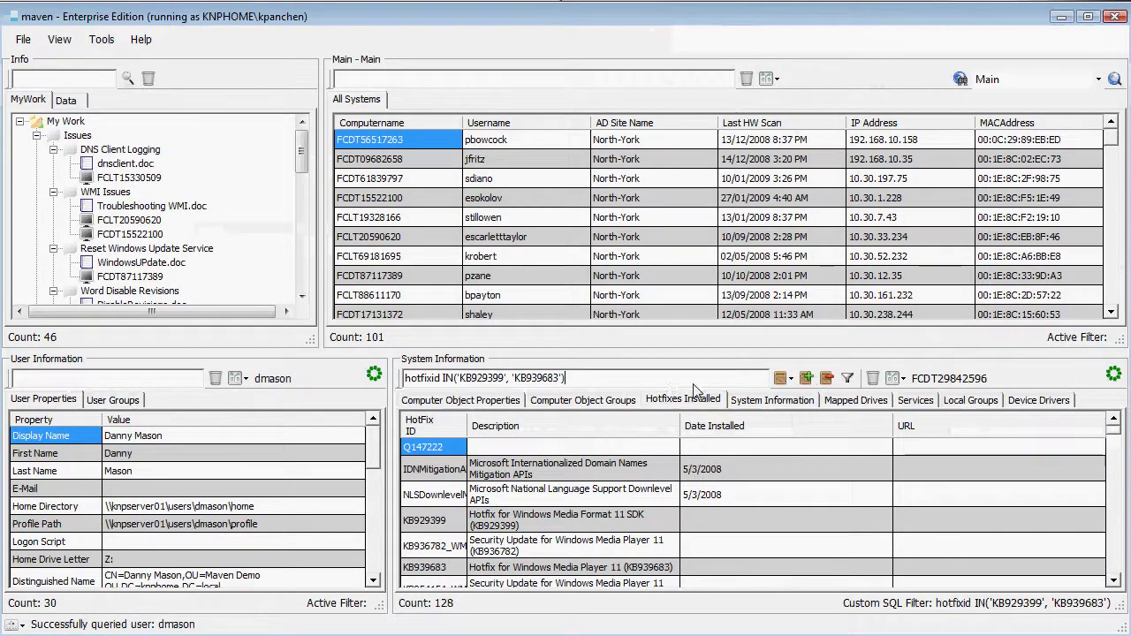
left_click(848, 378)
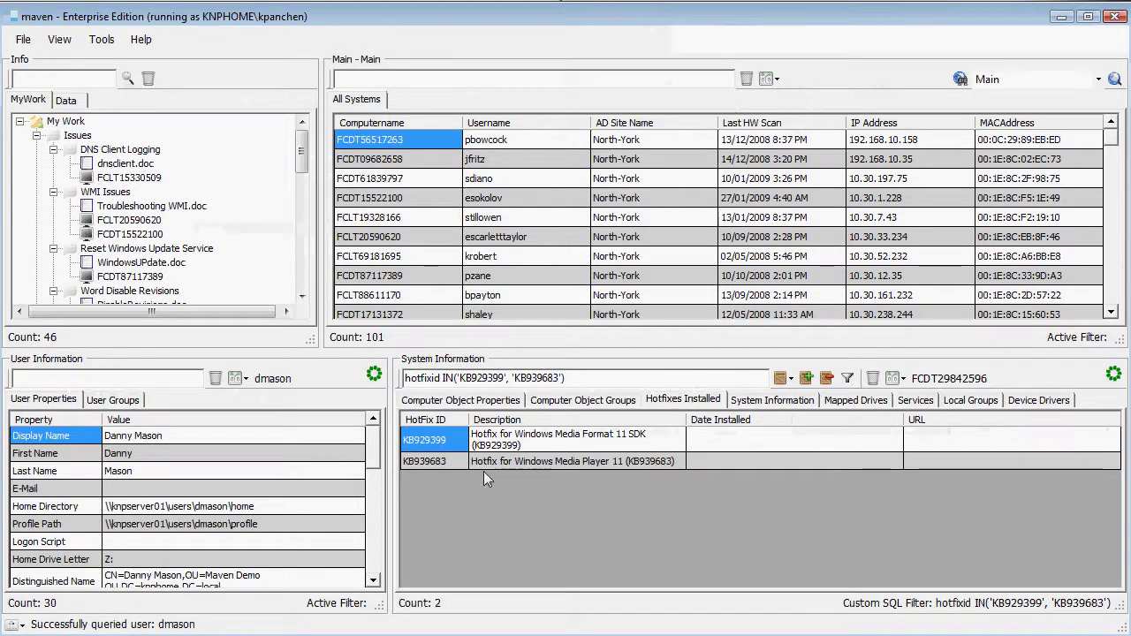
- Save the custom SQL hotfix filter to the filter list and dismiss the confirmation message
left_click(790, 379)
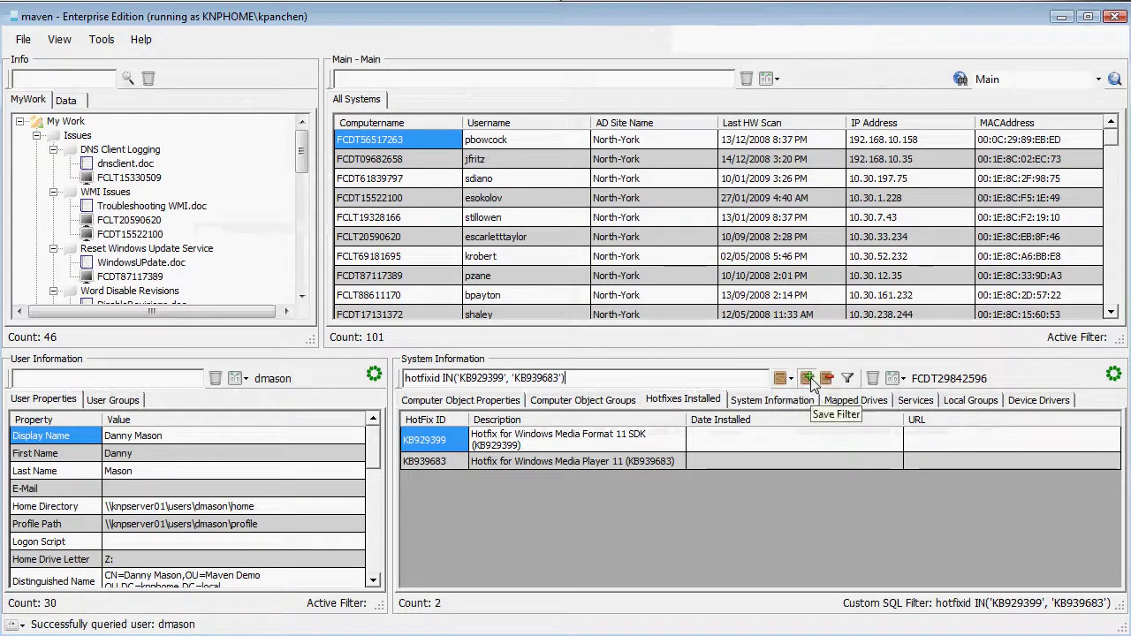
left_click(808, 379)
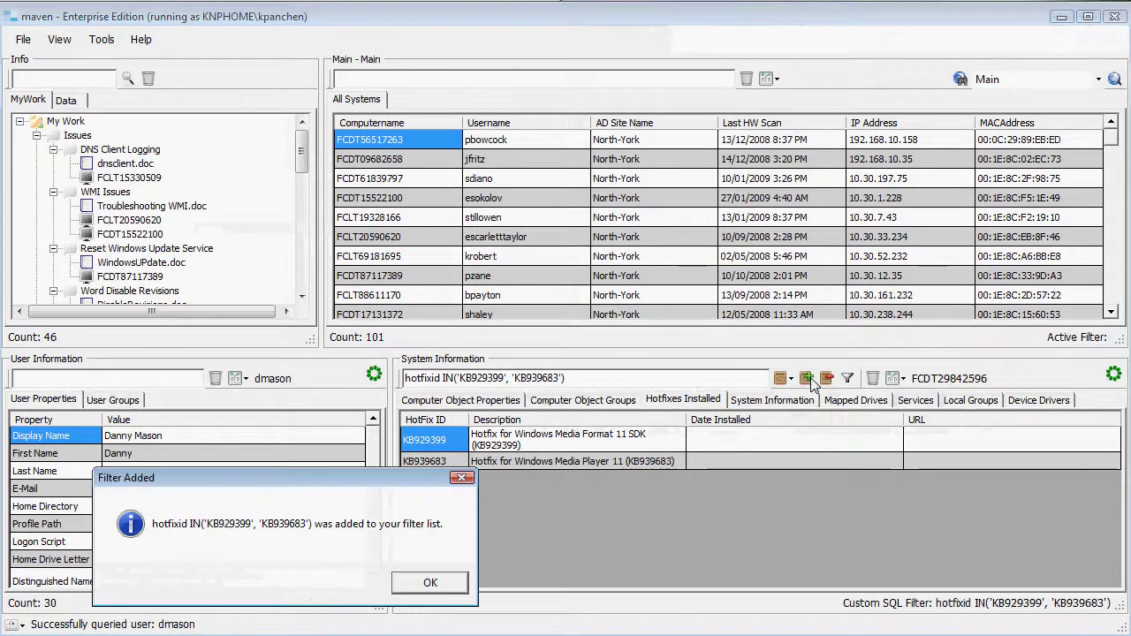
left_click(431, 583)
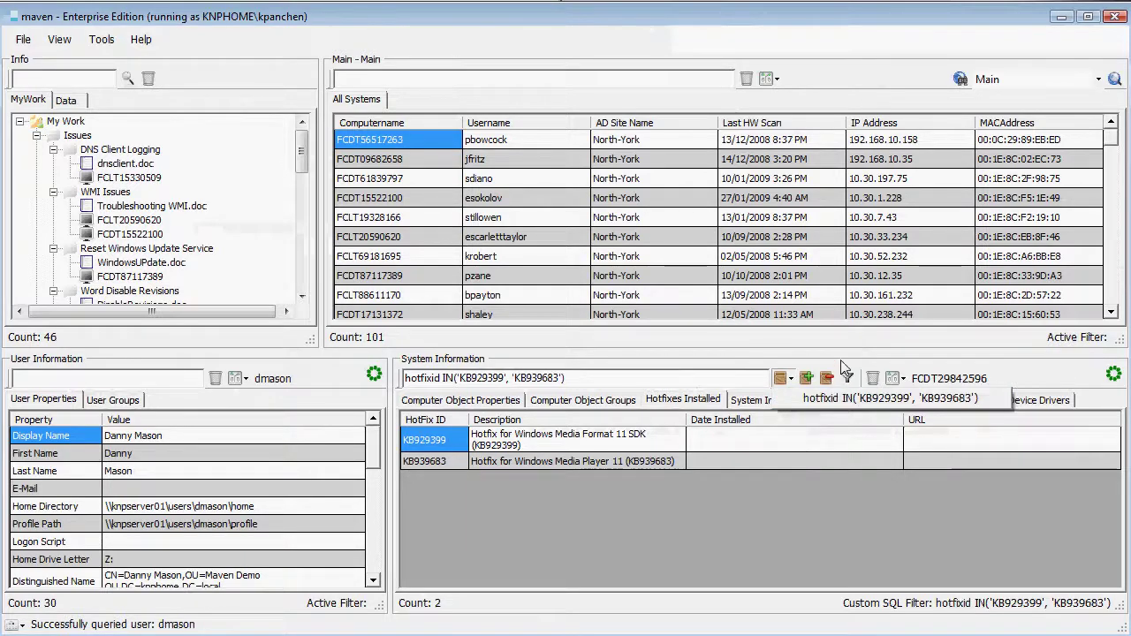
- Reapply the saved SQL filter from the filter list to the emptied hotfix filter, and clear it again
left_click(871, 378)
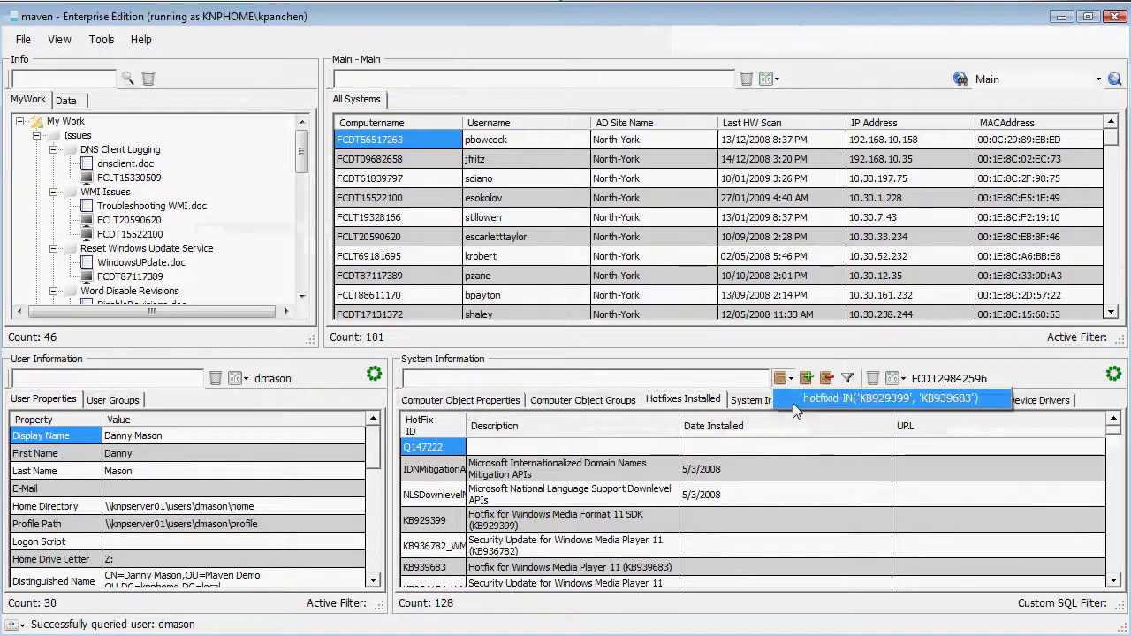
left_click(846, 380)
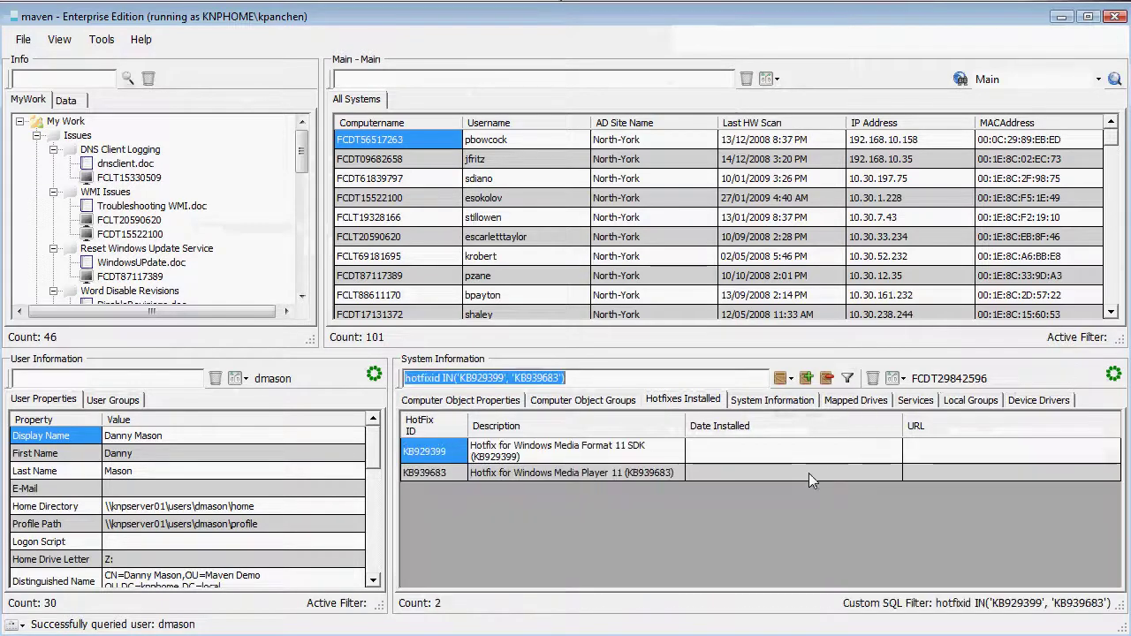
left_click(874, 378)
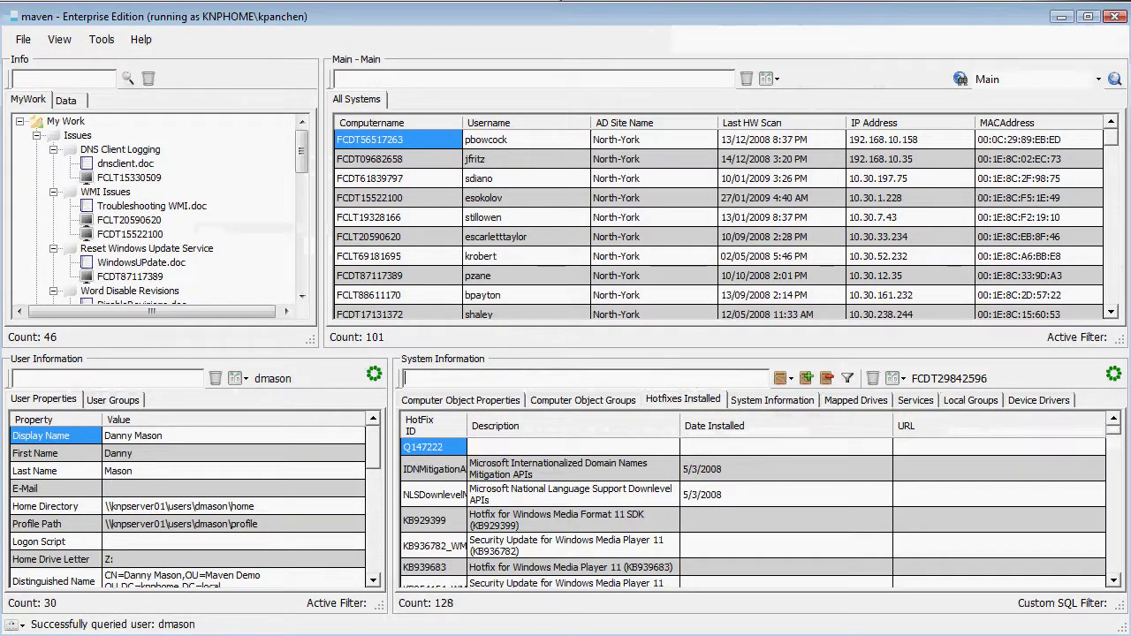